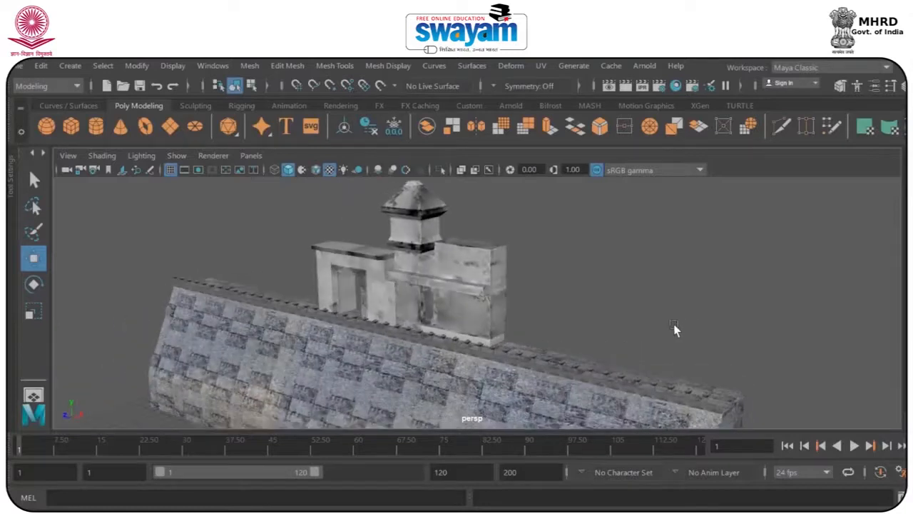
Select the tower section on the wall and move its pivot to the section's outer end, away from the doorway.
alt+drag(486, 327, 456, 305)
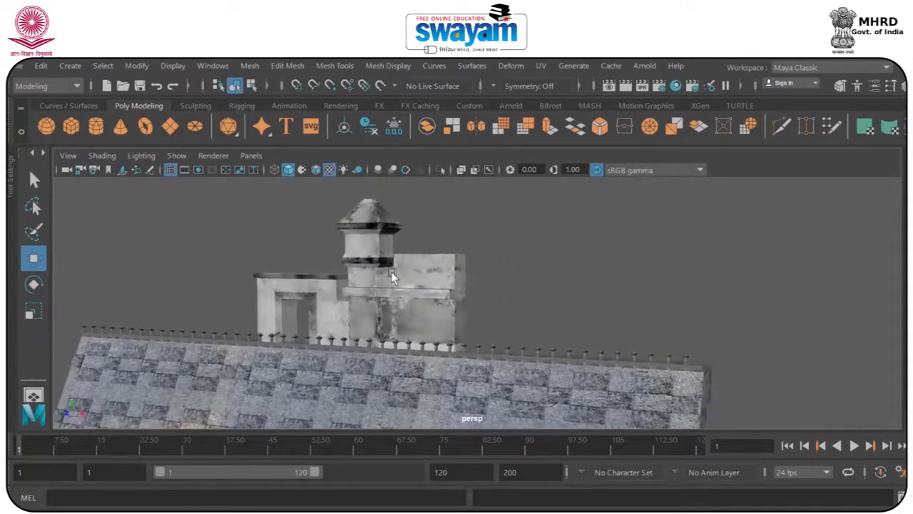
drag(456, 272, 444, 314)
scroll(446, 318, up, 3)
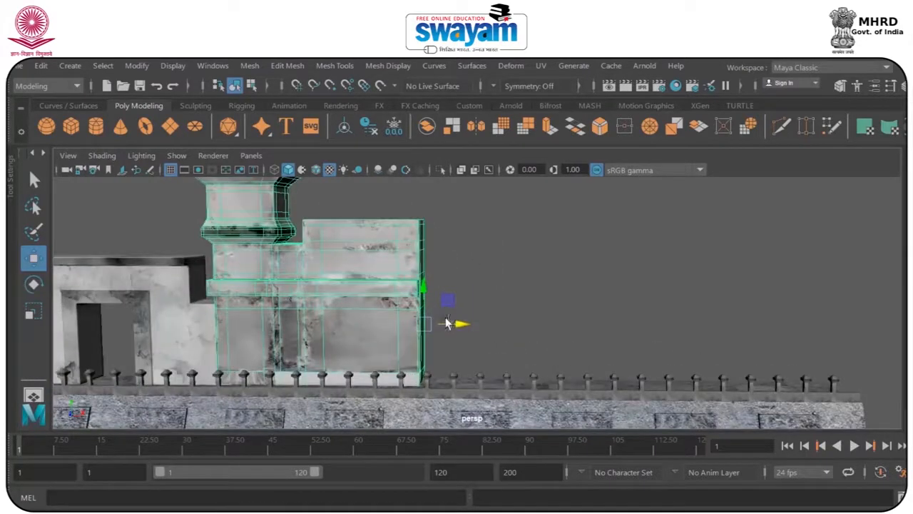
key(d)
mouse_move(460, 326)
mouse_down()
mouse_move(433, 324)
mouse_move(460, 327)
mouse_up()
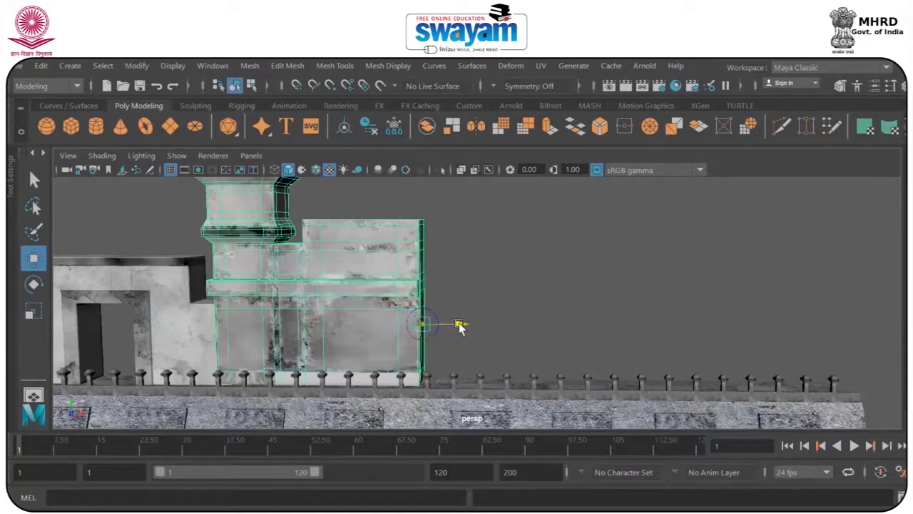
alt+drag(513, 304, 501, 285)
drag(473, 213, 401, 277)
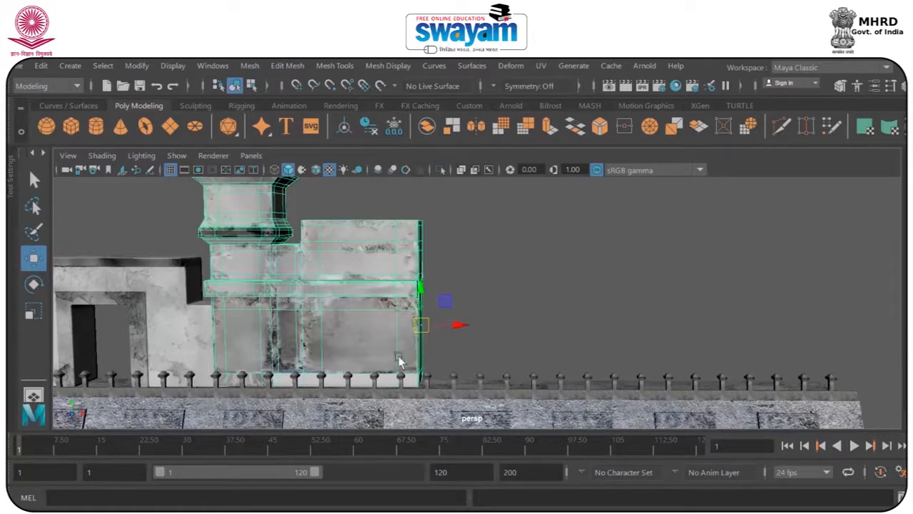
Try to mirror a copy of the tower section using Duplicate Special with scale -1 in X and -1 in Z.
click(41, 65)
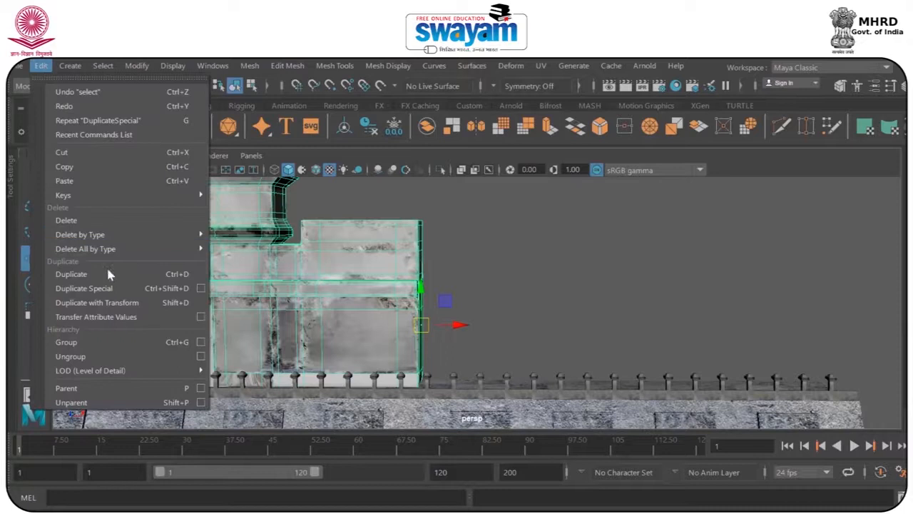
click(200, 289)
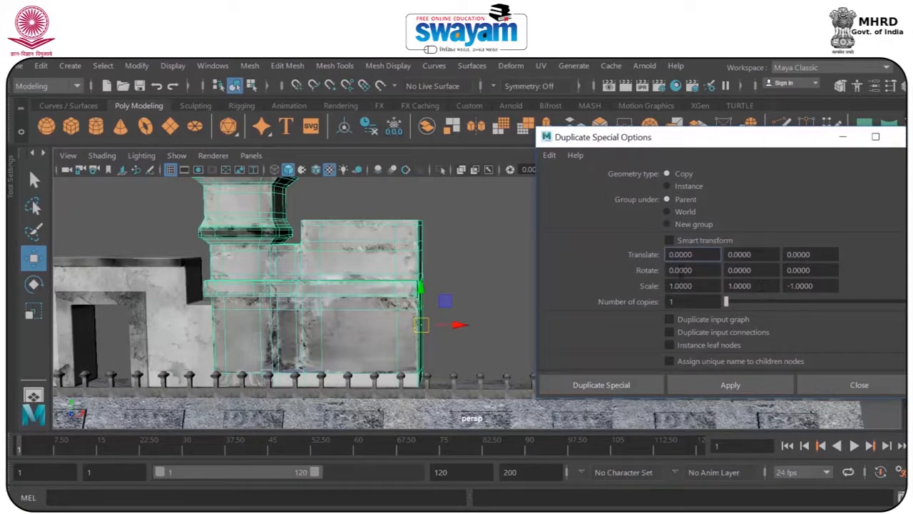
click(671, 286)
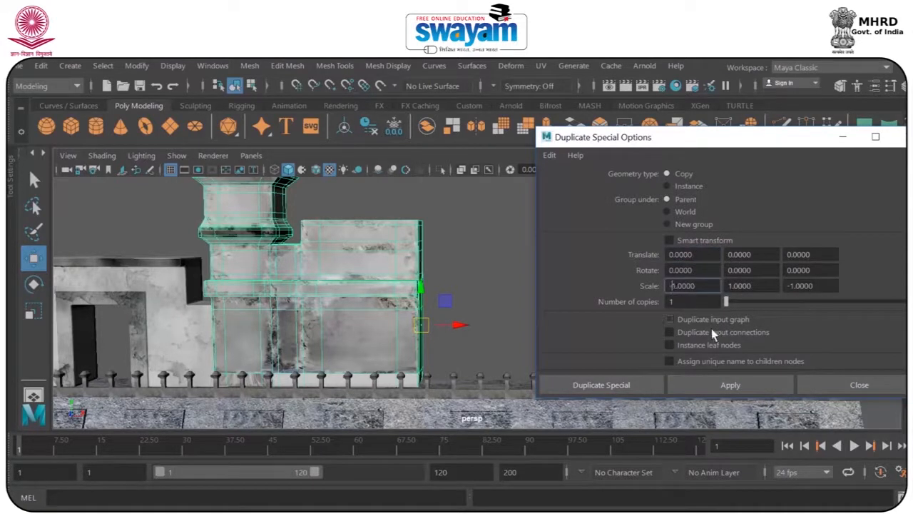
click(738, 385)
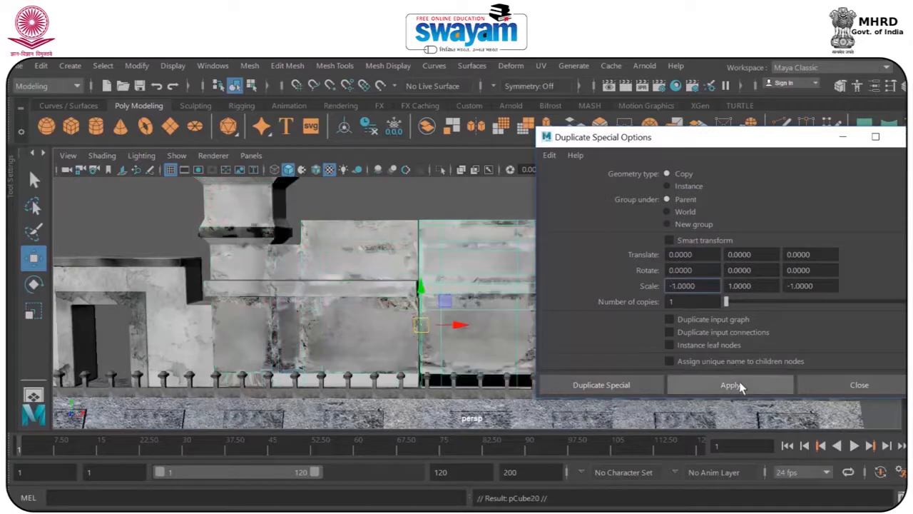
click(859, 385)
click(685, 247)
scroll(669, 254, down, 3)
alt+drag(669, 254, 470, 283)
click(558, 293)
Reset the Duplicate Special options and create a mirrored copy of the tower section with scale -1 in X.
click(454, 283)
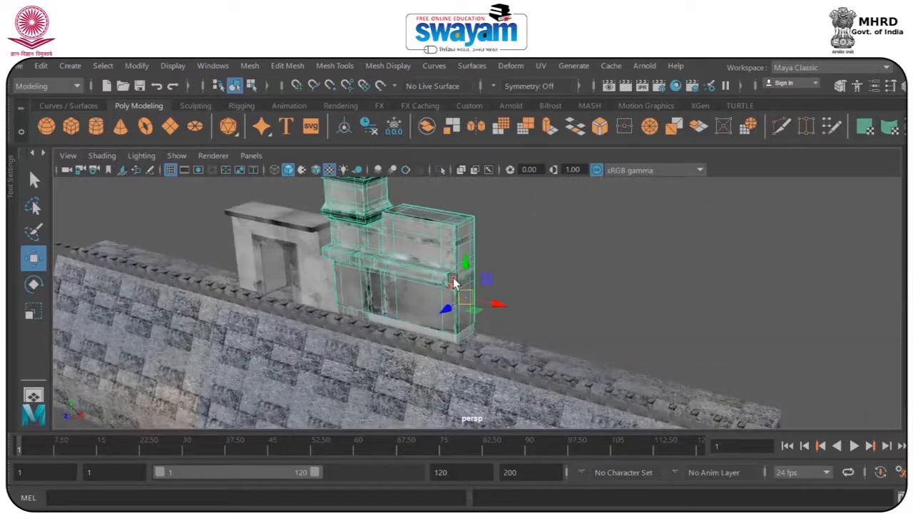
click(41, 65)
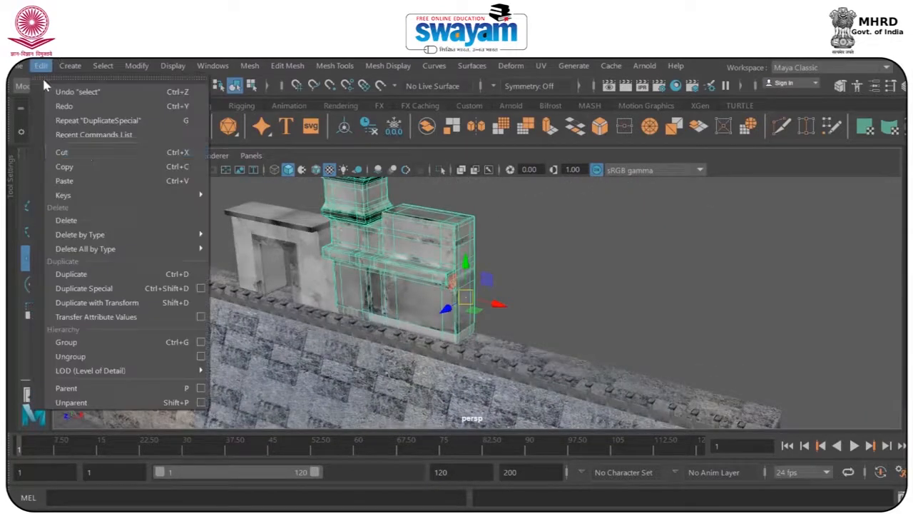
click(207, 289)
click(549, 155)
click(579, 184)
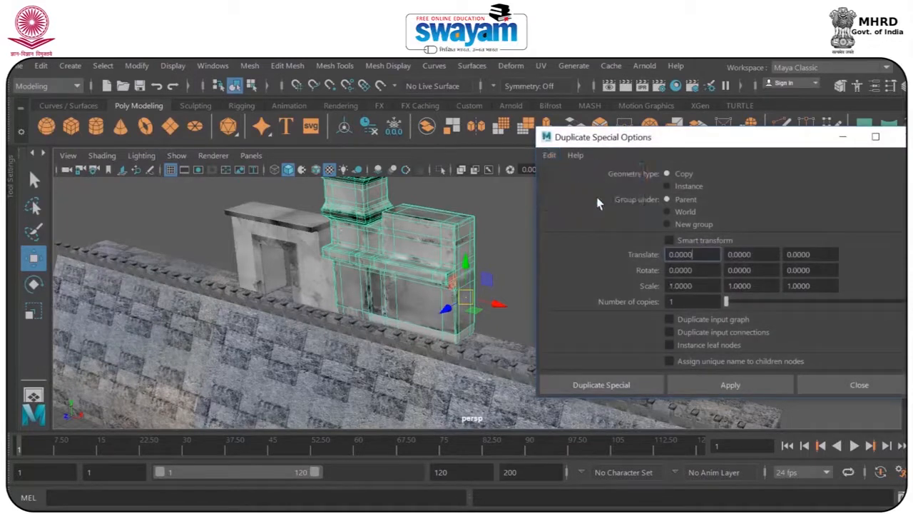
click(669, 286)
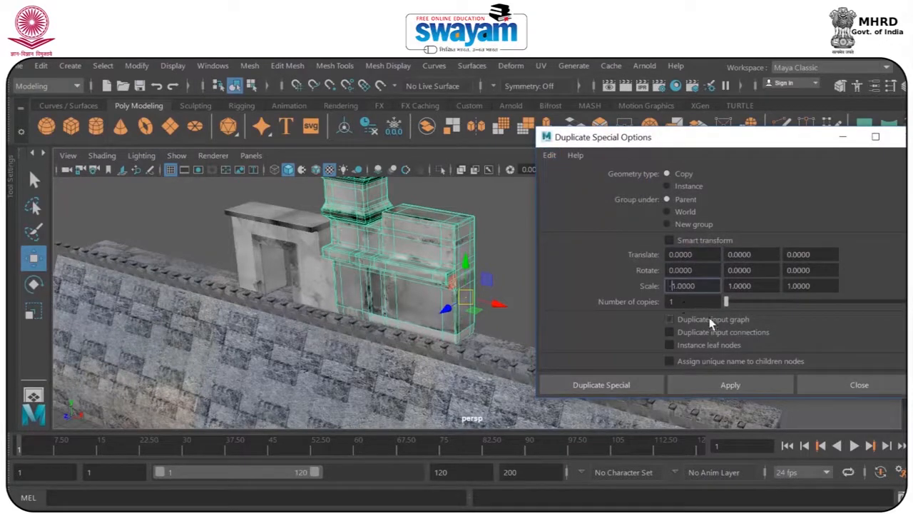
text(-)
click(739, 383)
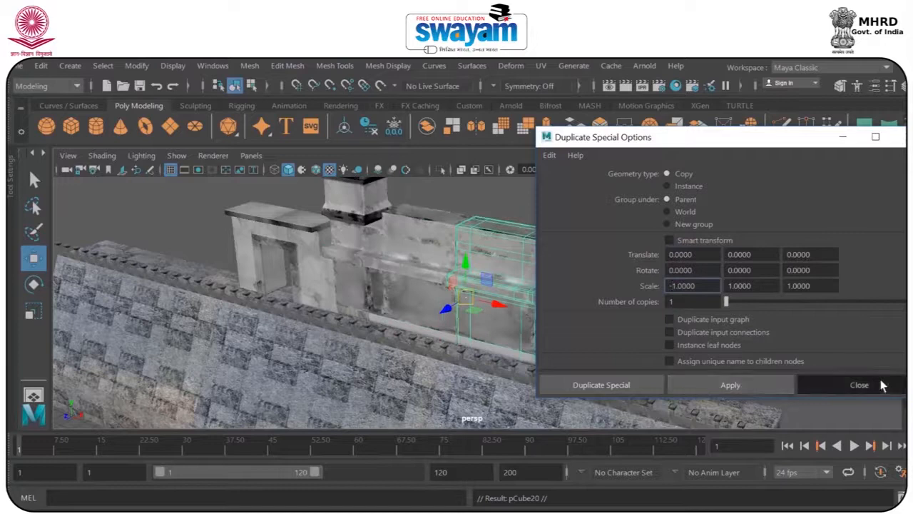
click(882, 385)
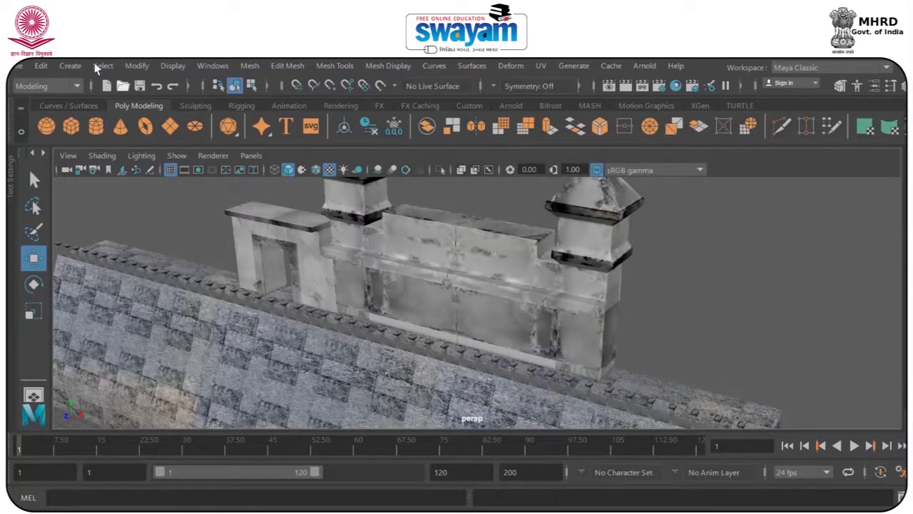
click(43, 66)
click(202, 289)
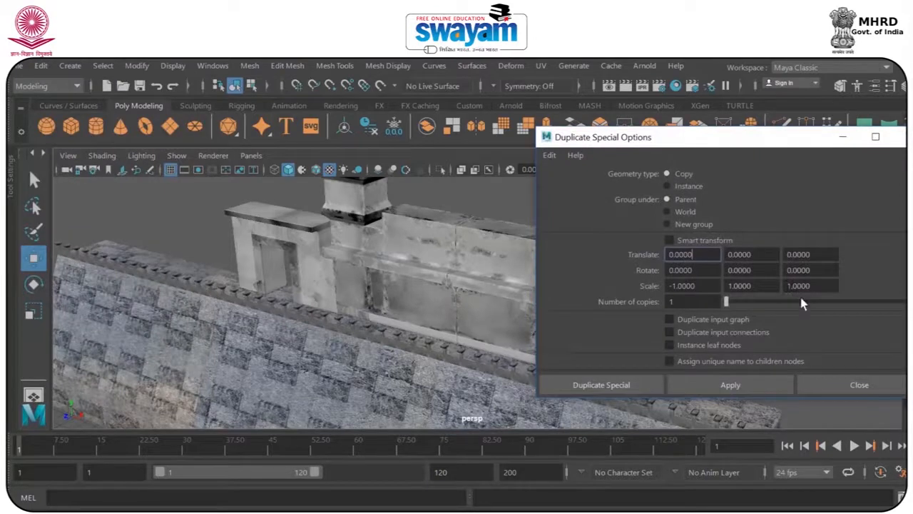
click(868, 384)
Select the doorway section and move its pivot to its low end beside the tower.
alt+drag(493, 259, 527, 243)
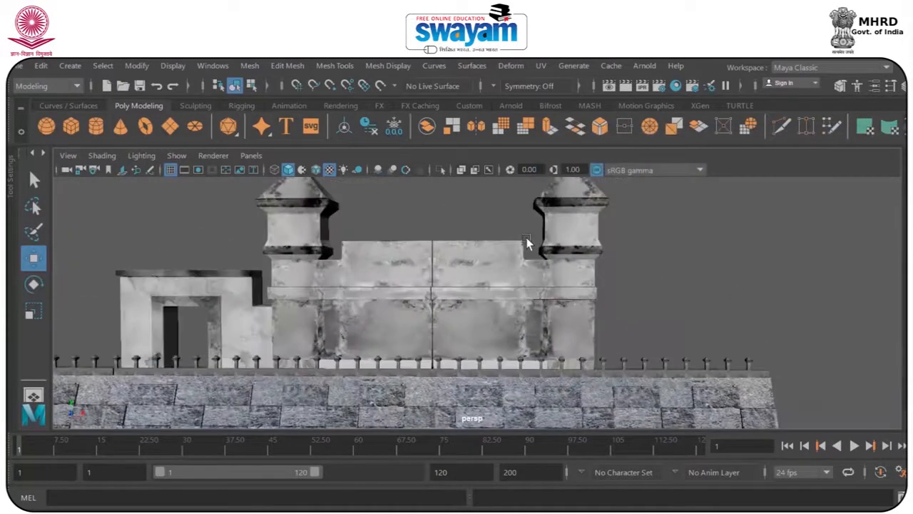
click(252, 312)
scroll(251, 313, down, 2)
alt+middle_drag(329, 314, 509, 312)
scroll(350, 308, up, 3)
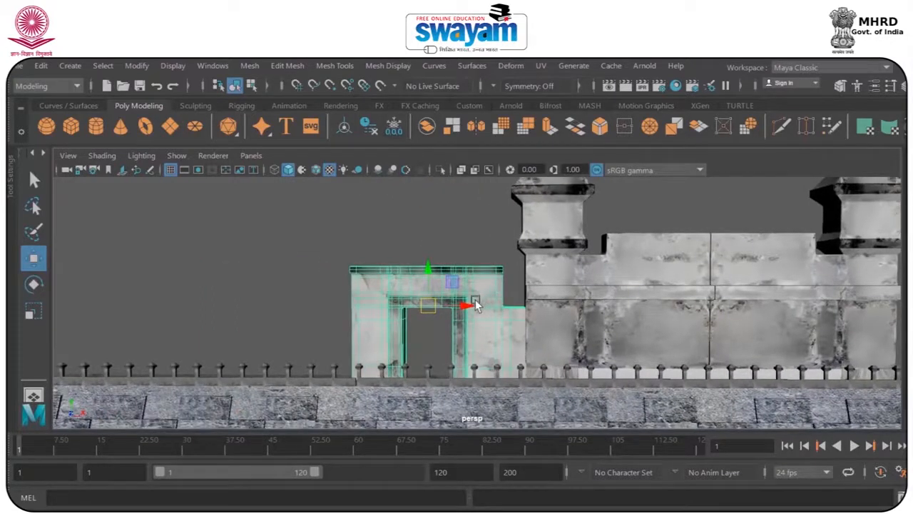
drag(458, 306, 419, 314)
click(383, 235)
click(426, 291)
scroll(426, 288, down, 3)
alt+middle_drag(450, 295, 422, 292)
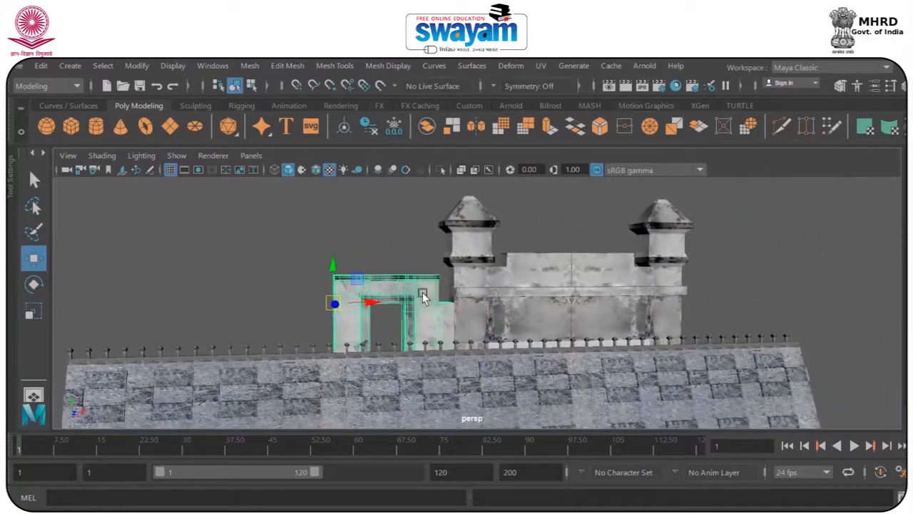
key(d)
drag(366, 305, 490, 304)
Slide the doorway section along X away from the tower to leave room for a mirrored copy.
alt+drag(451, 327, 345, 279)
click(375, 247)
click(324, 281)
scroll(338, 286, up, 3)
drag(290, 272, 314, 277)
alt+middle_drag(314, 277, 407, 287)
Mirror a copy of the doorway section across its pivot using Duplicate Special with the stored X scale of -1.
click(40, 65)
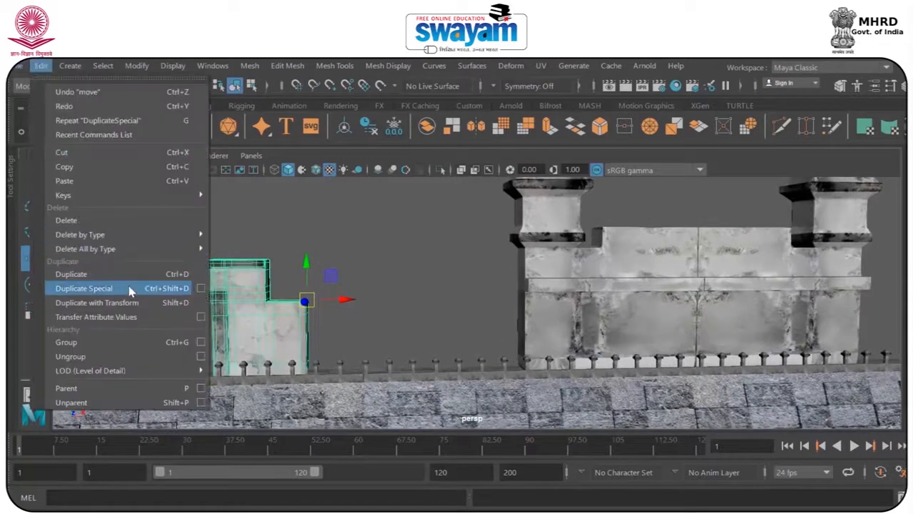
click(130, 288)
click(350, 219)
click(352, 294)
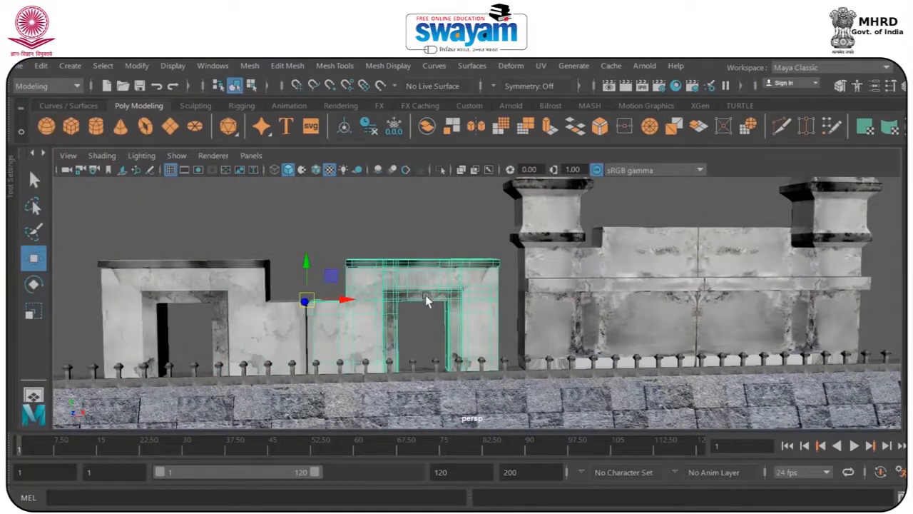
Move the mirrored doorway to the far side of the gate towers and slide the original doorway back against the near tower.
scroll(424, 292, down, 6)
drag(448, 307, 645, 303)
click(419, 316)
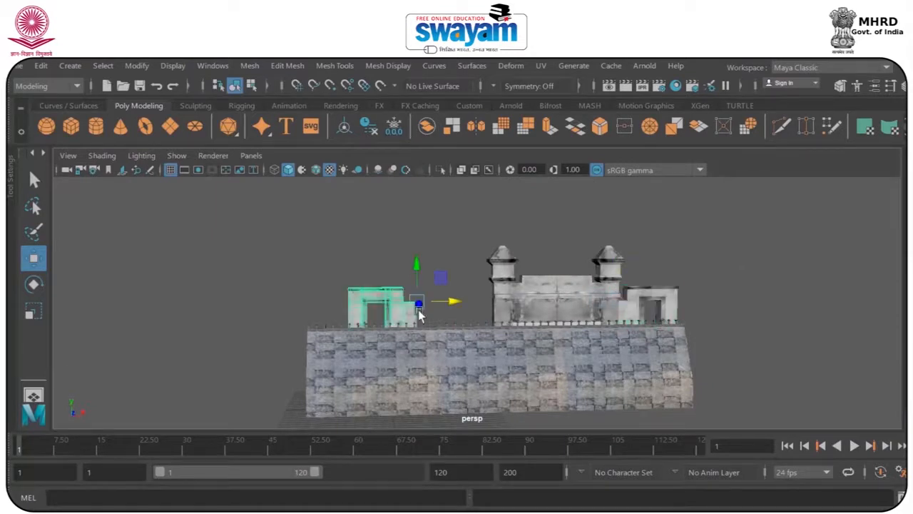
drag(437, 303, 522, 305)
alt+drag(592, 314, 575, 326)
Save the scene, accepting the student version notice.
key(q)
key(ctrl+s)
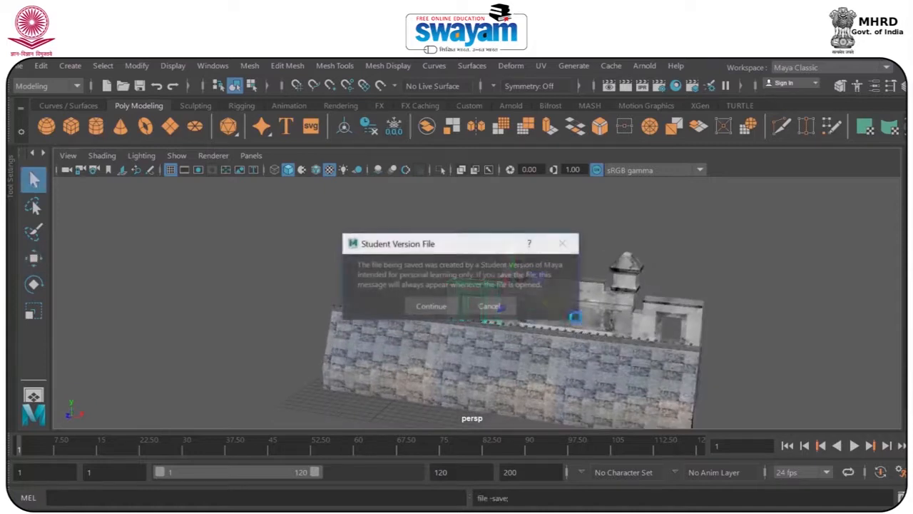
click(430, 305)
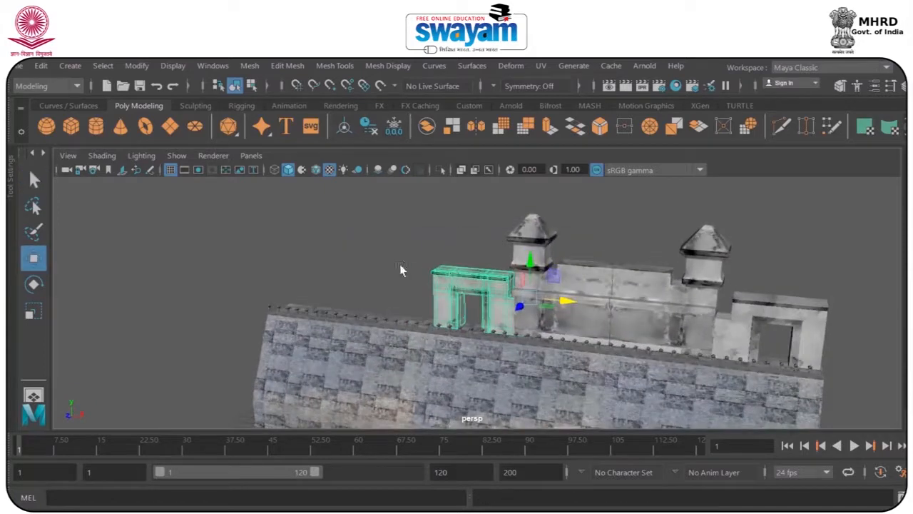
Duplicate the mirrored doorway and place the copy against the outer side of the original doorway.
click(763, 314)
key(ctrl+d)
drag(754, 325, 379, 290)
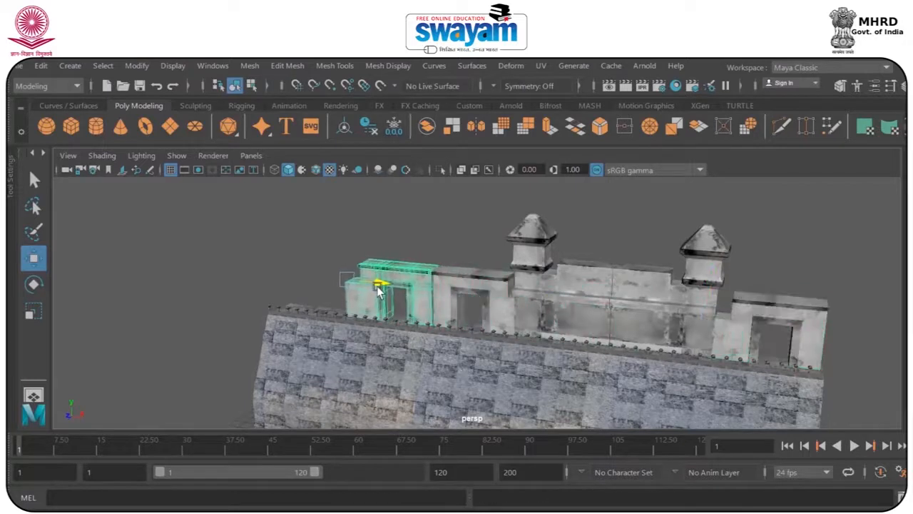
Duplicate the original doorway and slide the copy along X to the outer end of the row, aligned with the stone wall's edge.
click(482, 290)
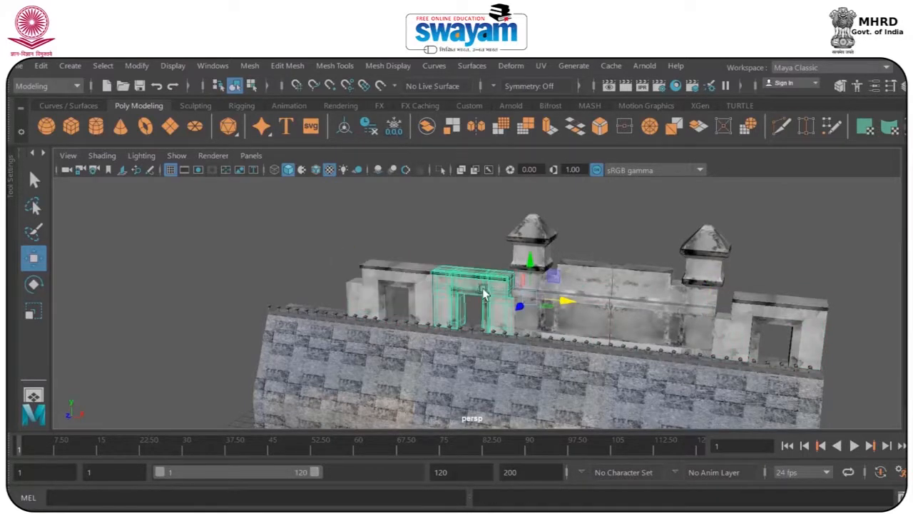
drag(538, 300, 376, 286)
scroll(580, 283, down, 5)
alt+drag(579, 283, 628, 296)
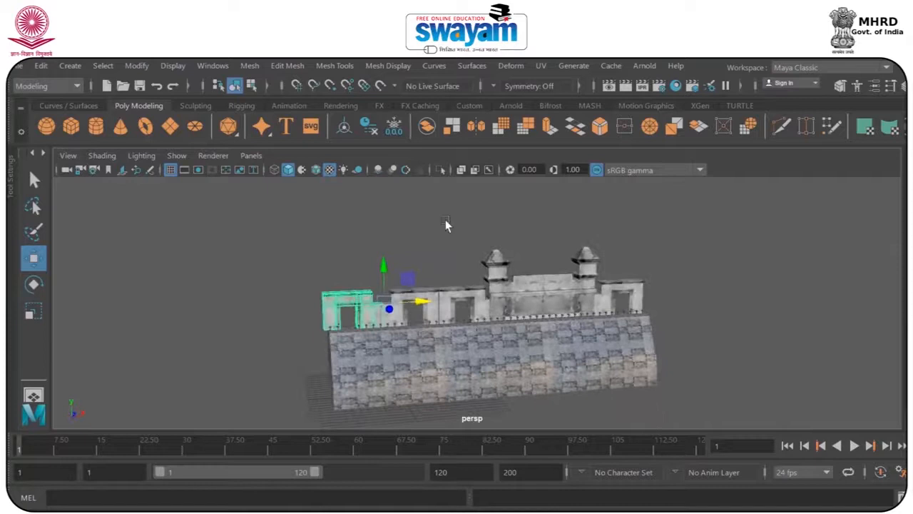
scroll(301, 267, up, 4)
scroll(301, 264, up, 1)
alt+middle_drag(251, 359, 417, 258)
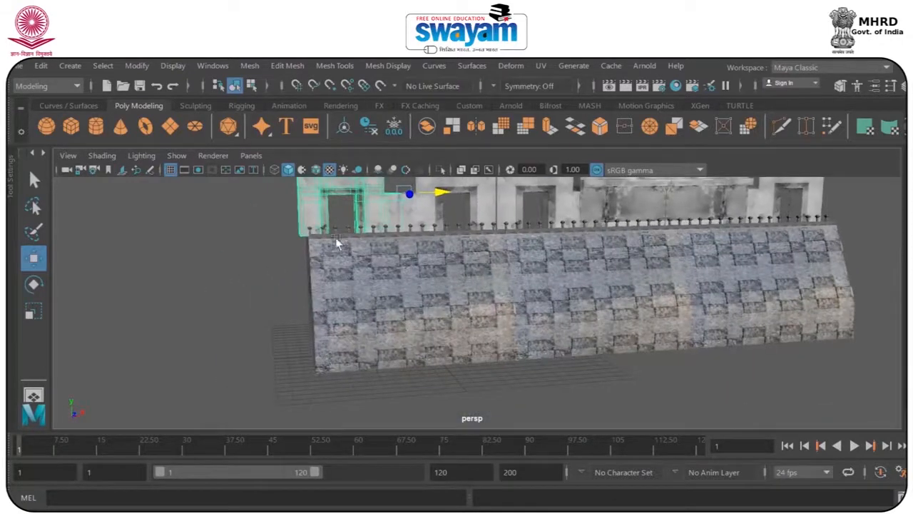
alt+middle_drag(336, 239, 319, 321)
drag(414, 274, 424, 276)
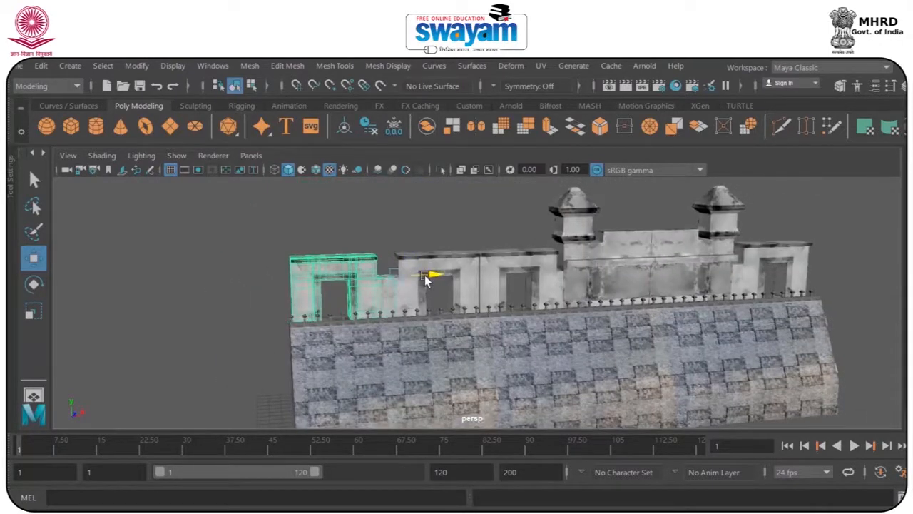
Open the Outliner to access the scene's objects.
click(445, 225)
scroll(451, 222, down, 3)
alt+drag(591, 290, 622, 327)
alt+middle_drag(587, 326, 581, 299)
click(396, 308)
click(301, 308)
click(137, 66)
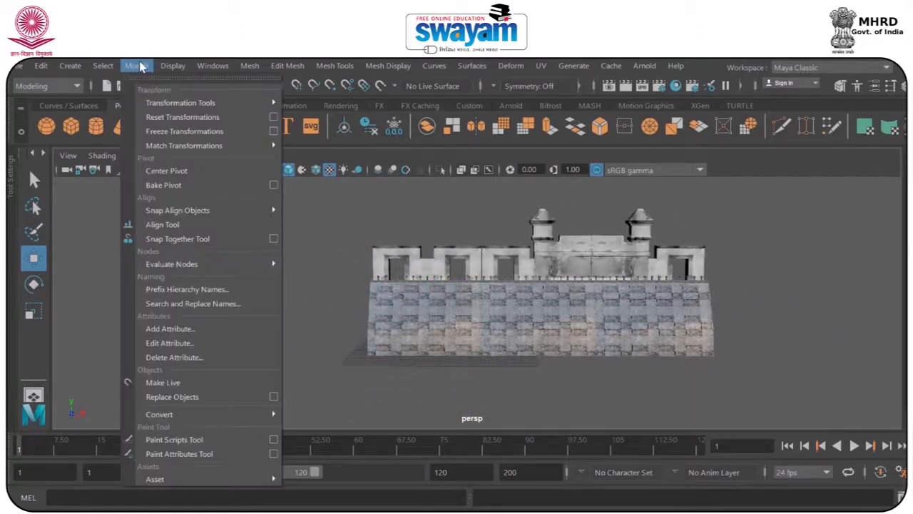
mouse_move(167, 67)
mouse_move(212, 65)
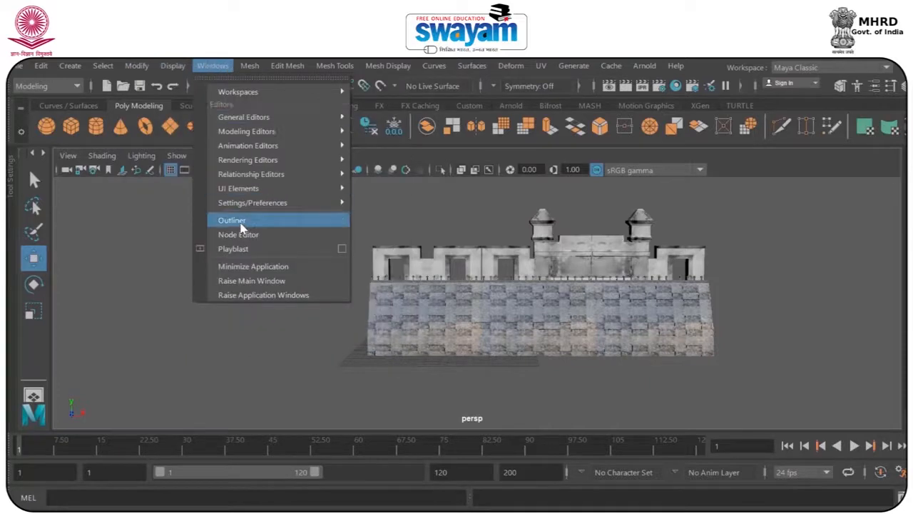
click(242, 222)
Duplicate the wall segment group2 and slide the copy along X to extend the stone wall's far end by one segment.
click(659, 301)
alt+middle_drag(452, 261, 242, 284)
key(ctrl+d)
drag(345, 351, 564, 347)
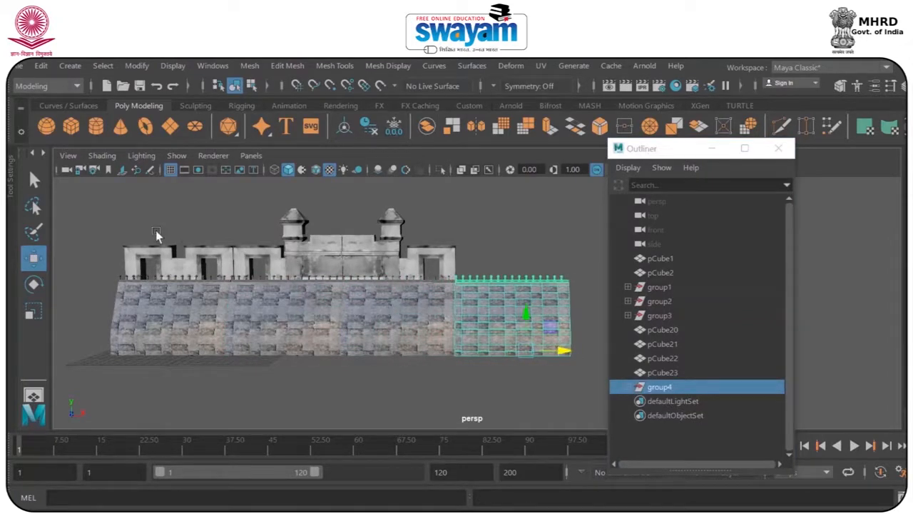
Duplicate the outer pair of doorway sections, place the copies on the new wall segment, and close the Outliner.
drag(156, 231, 545, 265)
key(ctrl+d)
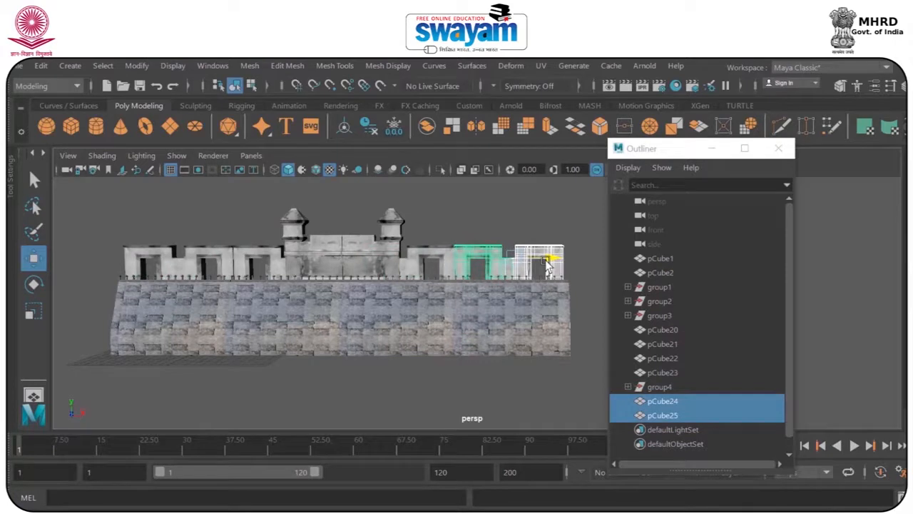
click(576, 221)
scroll(545, 223, down, 3)
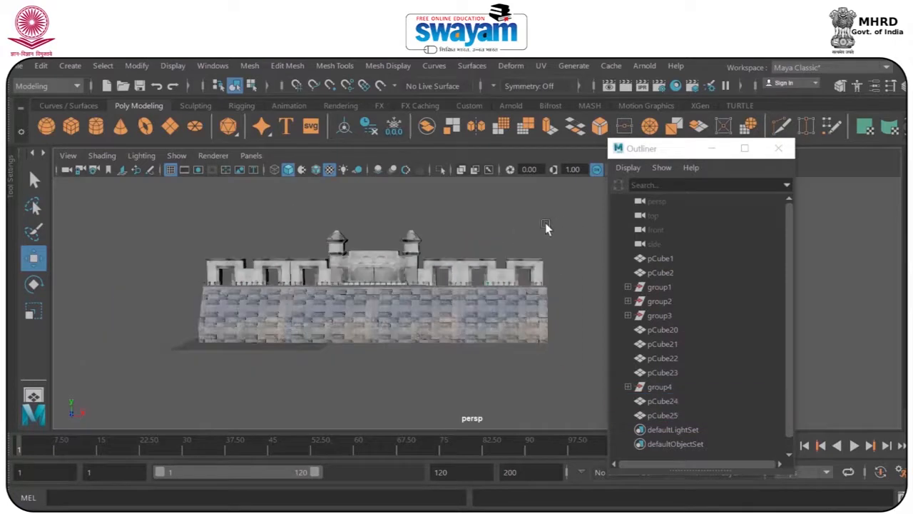
click(779, 148)
Switch to the front view with the selected wall pieces framed and save the scene, continuing past the student version notice.
alt+drag(554, 267, 480, 275)
alt+drag(495, 267, 610, 282)
scroll(498, 261, up, 5)
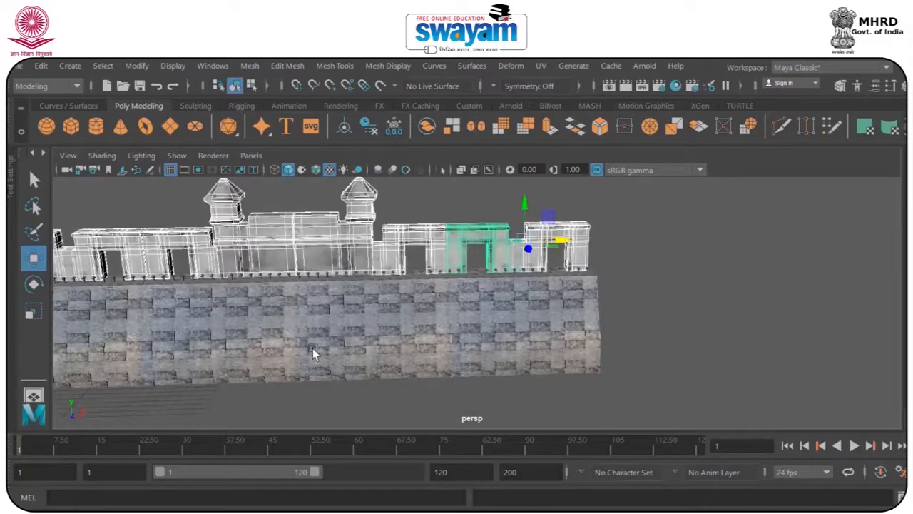
key(space)
key(space)
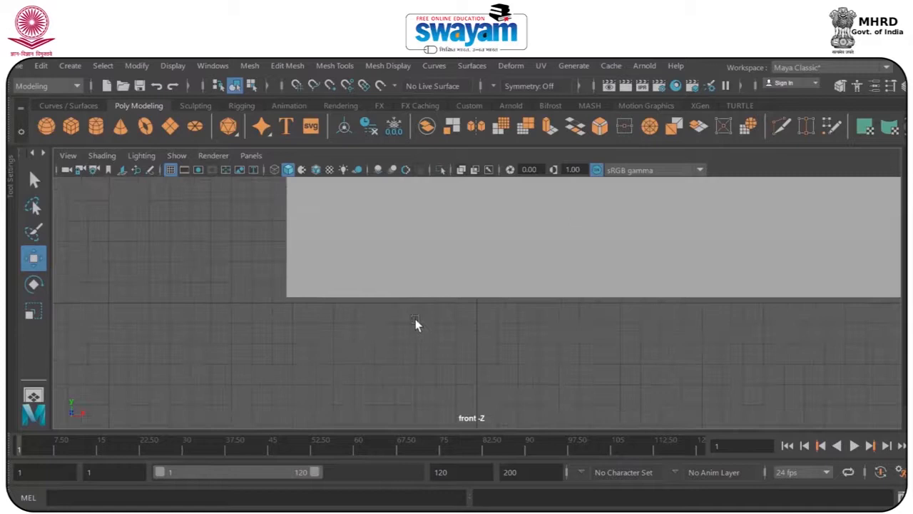
key(f)
key(ctrl+s)
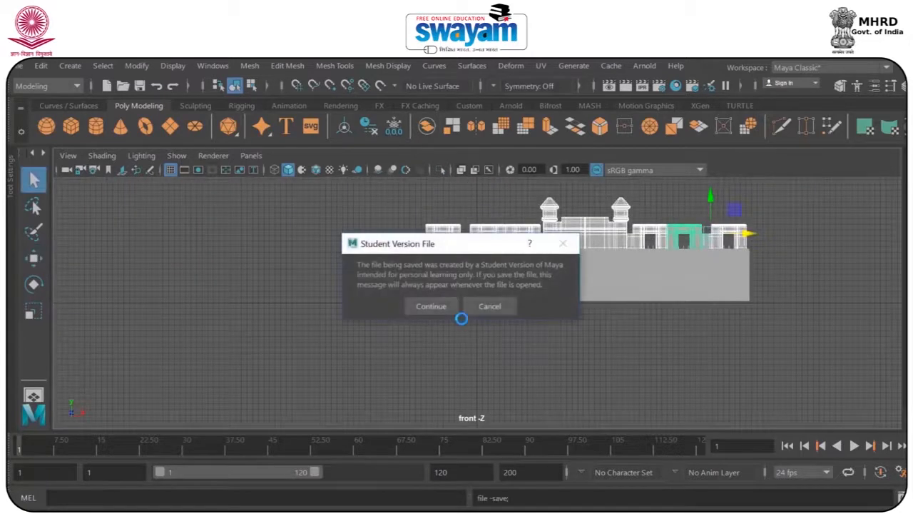
click(449, 309)
Examine the extended fort wall in the front and perspective views, checking the alignment of towers, doorways, railing and stone wall.
alt+middle_drag(520, 253, 385, 272)
scroll(601, 226, up, 1)
scroll(602, 227, up, 3)
alt+middle_drag(659, 231, 714, 271)
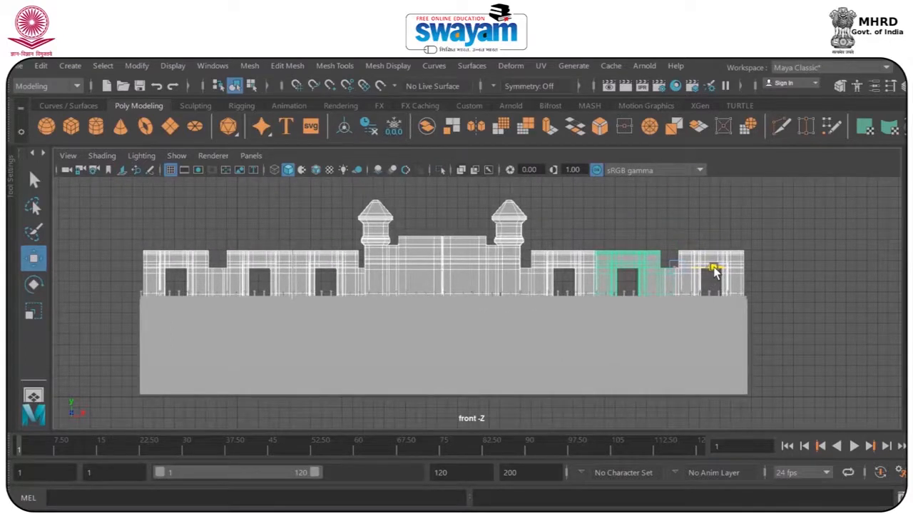
key(space)
key(space)
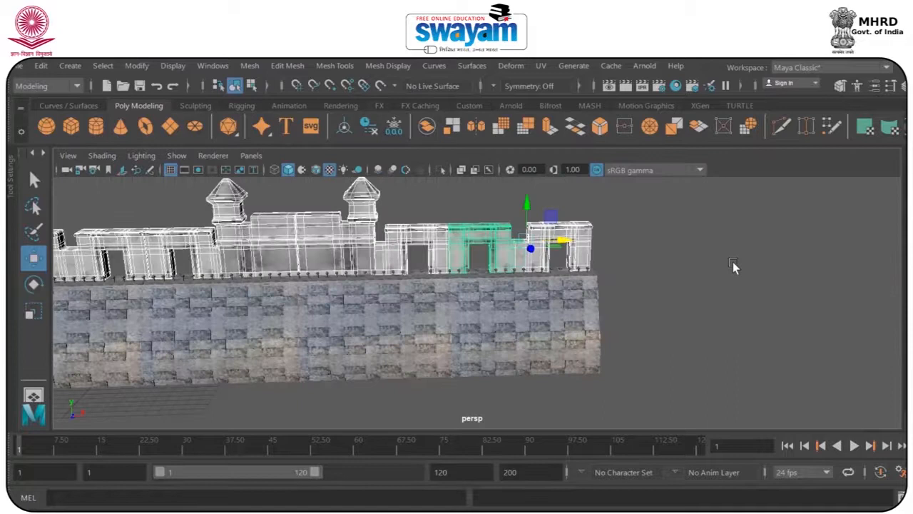
click(679, 248)
alt+drag(543, 296, 631, 315)
alt+middle_drag(531, 284, 545, 262)
scroll(587, 316, up, 3)
alt+drag(545, 262, 610, 259)
alt+drag(569, 346, 604, 385)
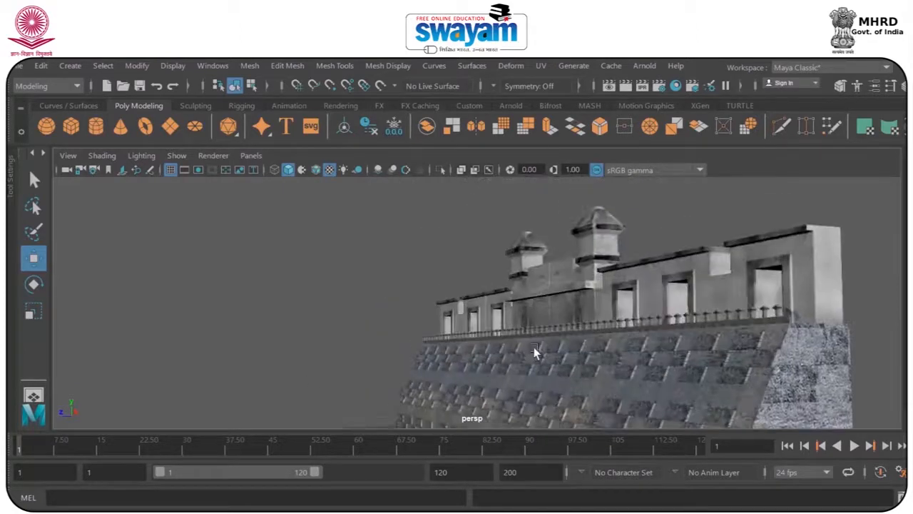
alt+drag(534, 347, 542, 348)
alt+middle_drag(542, 347, 569, 331)
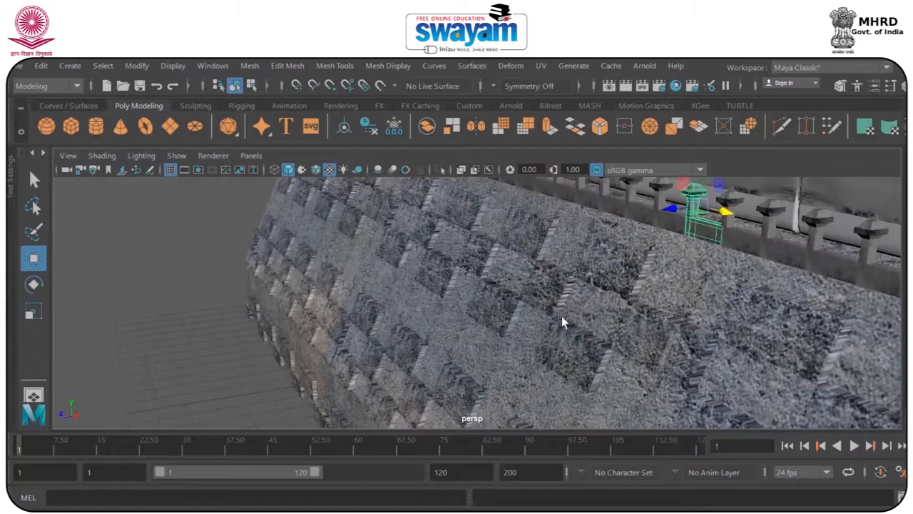
scroll(627, 264, down, 10)
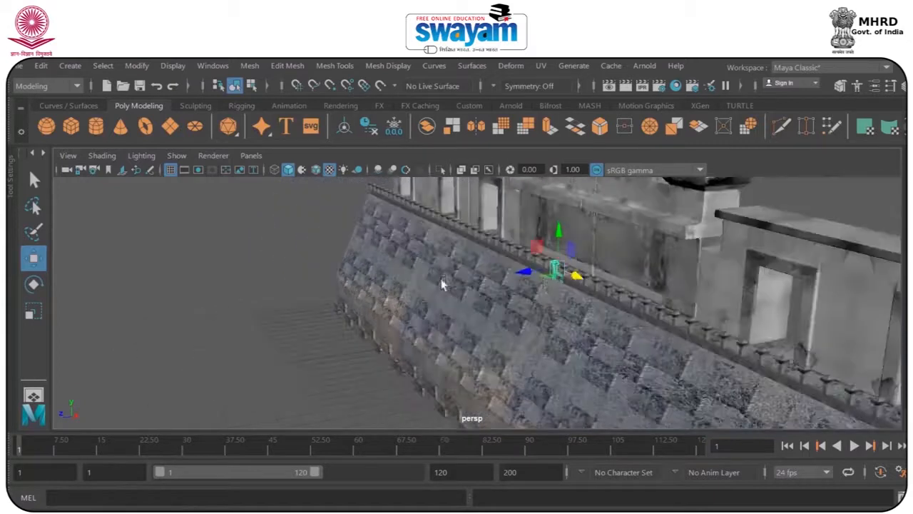
click(319, 225)
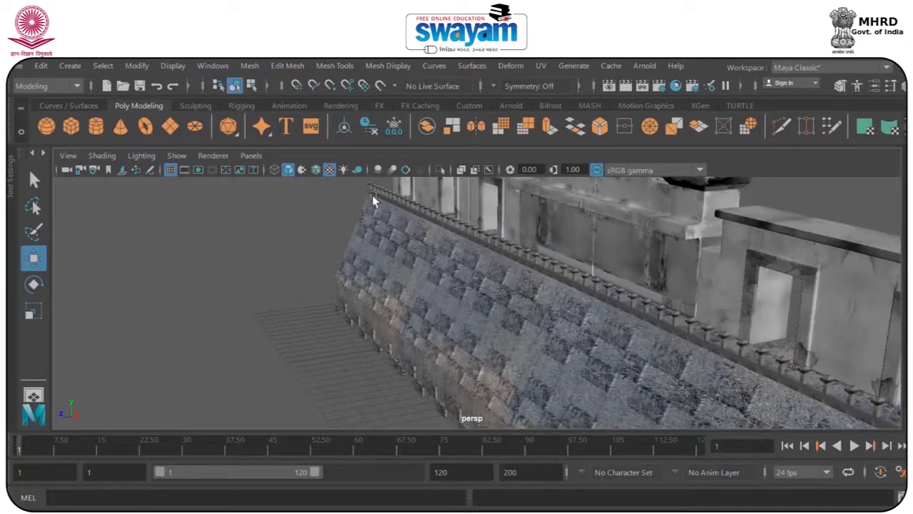
scroll(625, 307, down, 8)
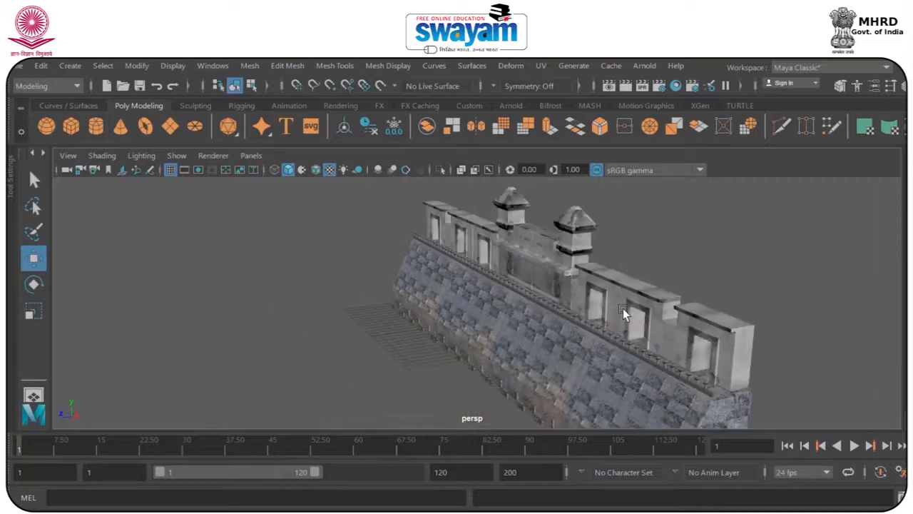
alt+middle_drag(632, 310, 675, 313)
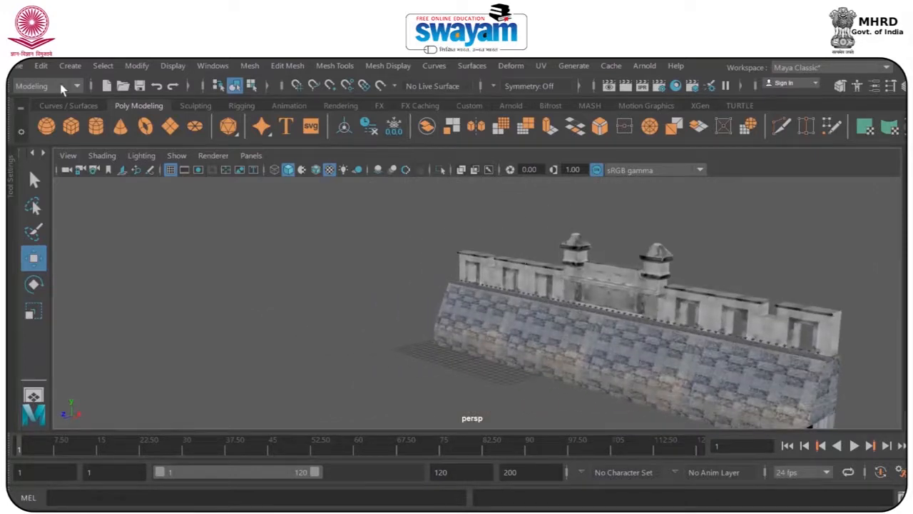
Save the scene under the new file name dam_007 as Maya Binary.
click(22, 66)
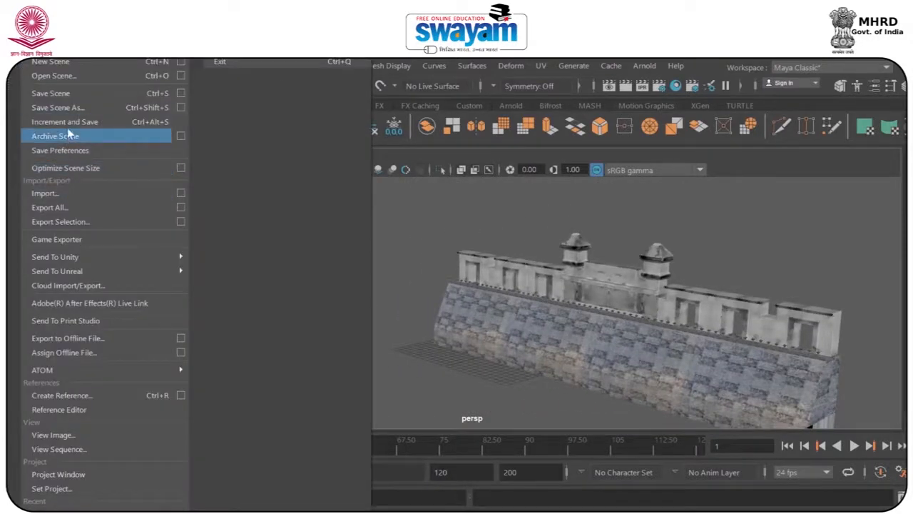
click(57, 107)
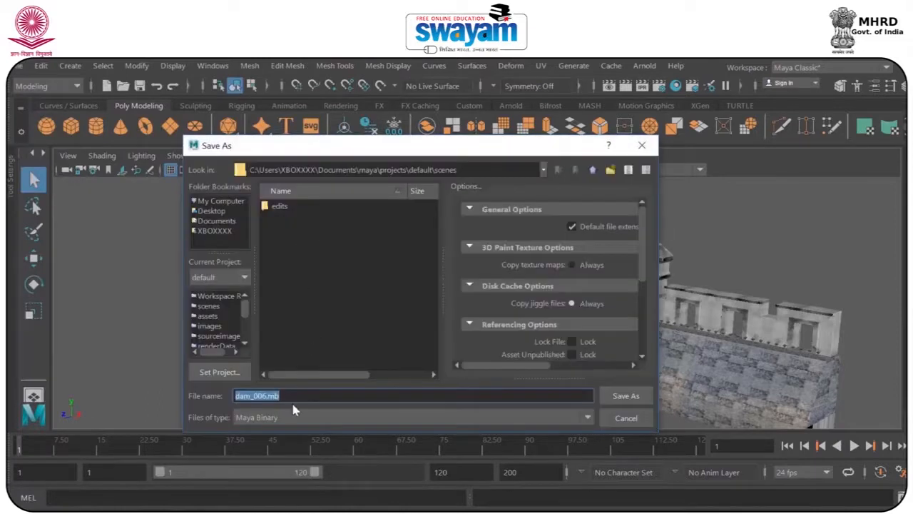
click(297, 395)
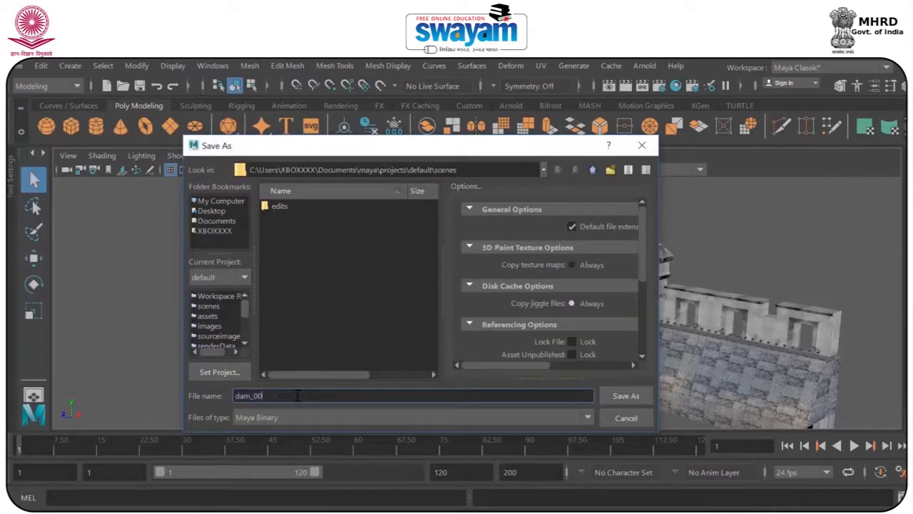
text(7)
key(Return)
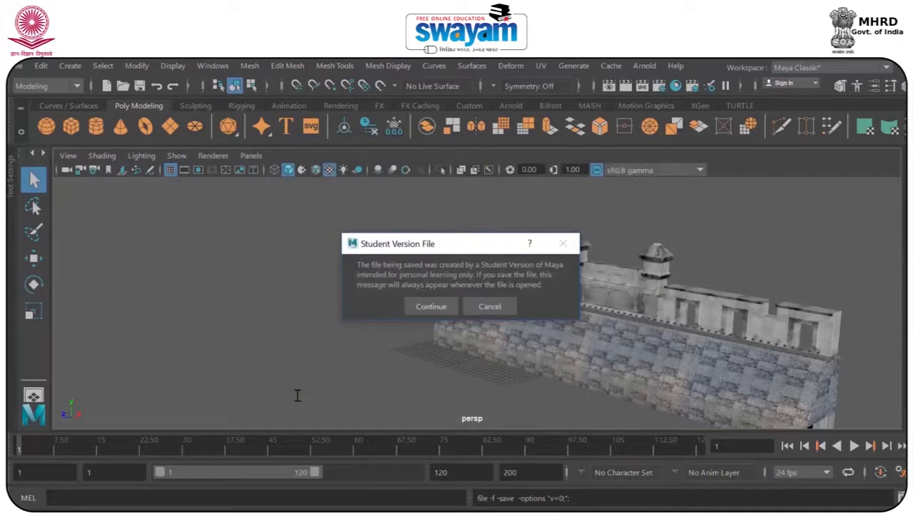
click(426, 309)
key(w)
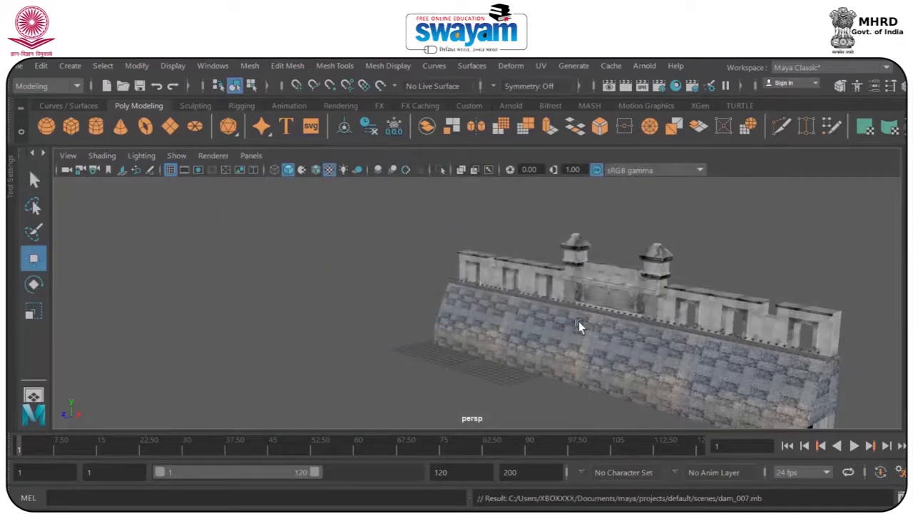
Open the render settings, choose Maya Software as the renderer and set the image format to JPEG.
alt+middle_drag(578, 322, 517, 319)
scroll(518, 318, up, 3)
alt+drag(518, 319, 593, 310)
key(q)
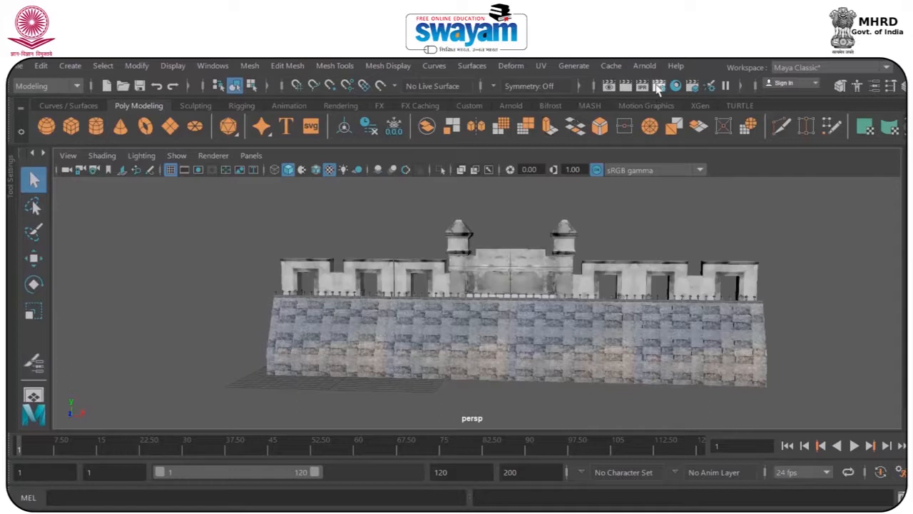
click(659, 86)
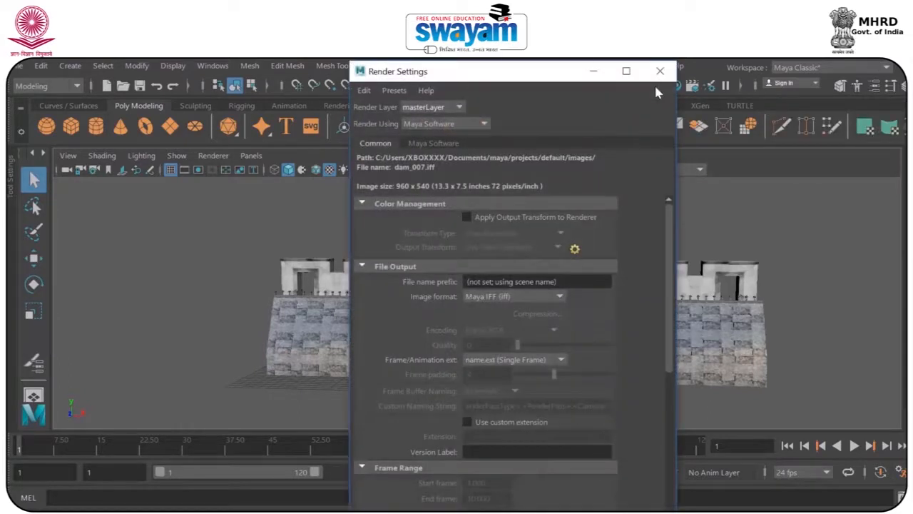
click(438, 126)
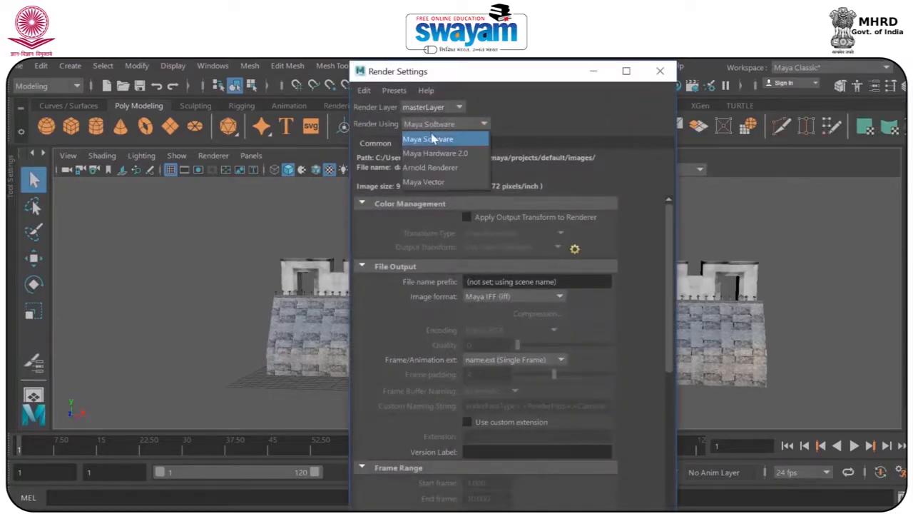
click(445, 139)
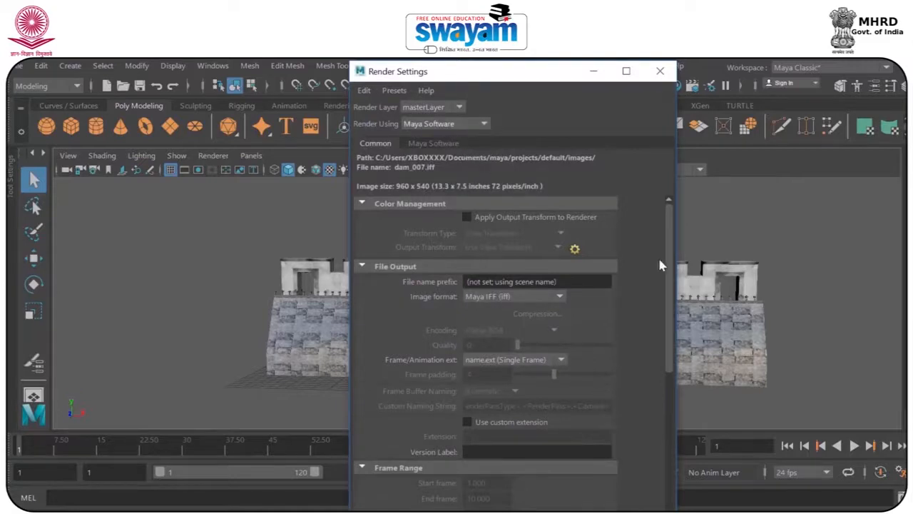
drag(669, 267, 667, 288)
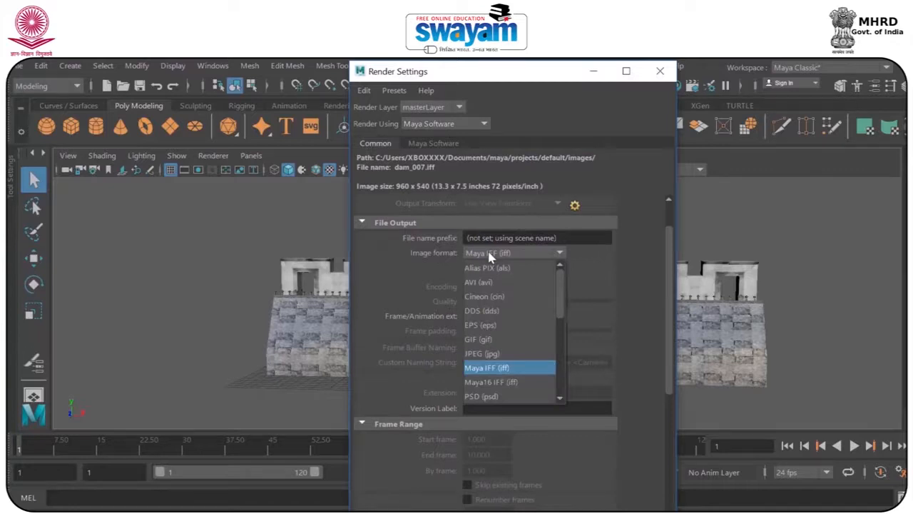
click(483, 354)
Set the render image size preset to HD 1080 and close the render settings.
drag(665, 273, 543, 360)
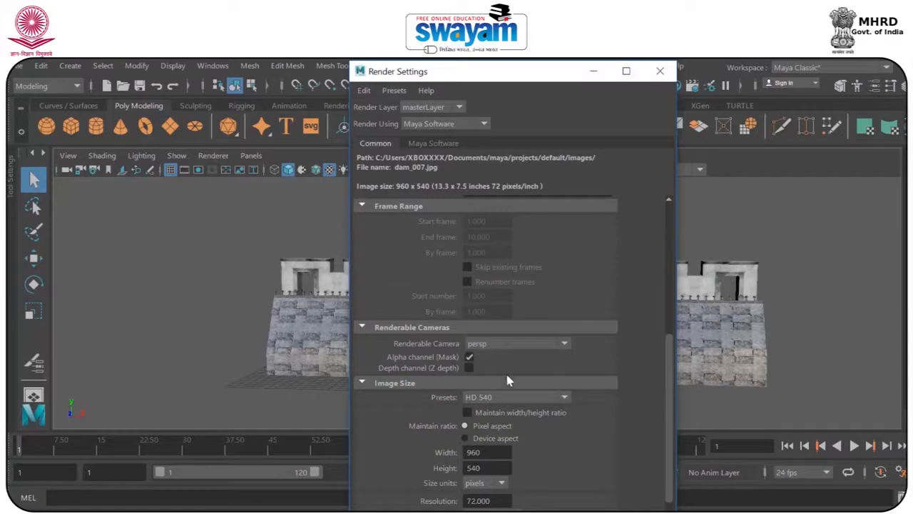
click(488, 398)
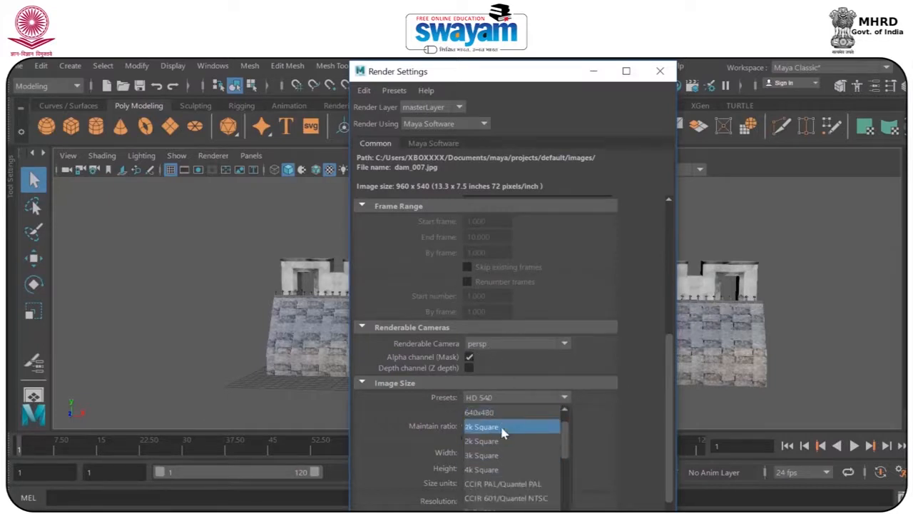
scroll(563, 460, down, 5)
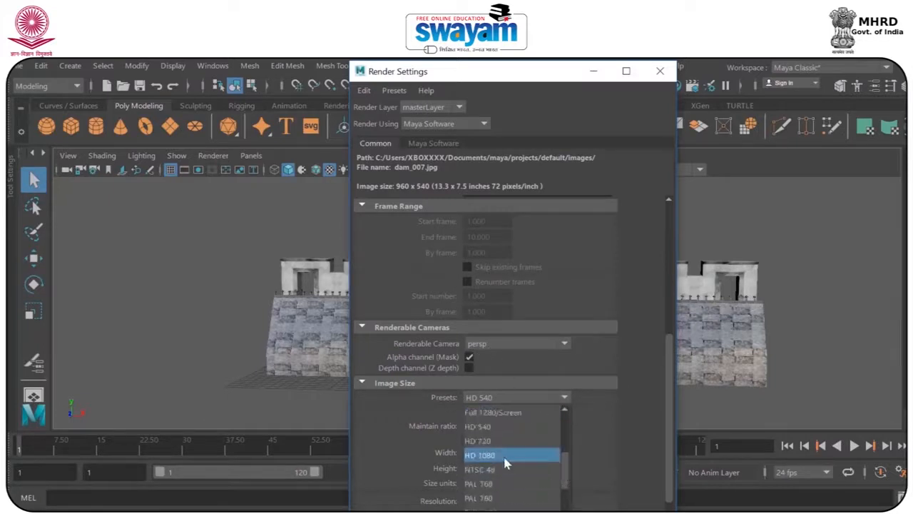
click(507, 462)
click(661, 72)
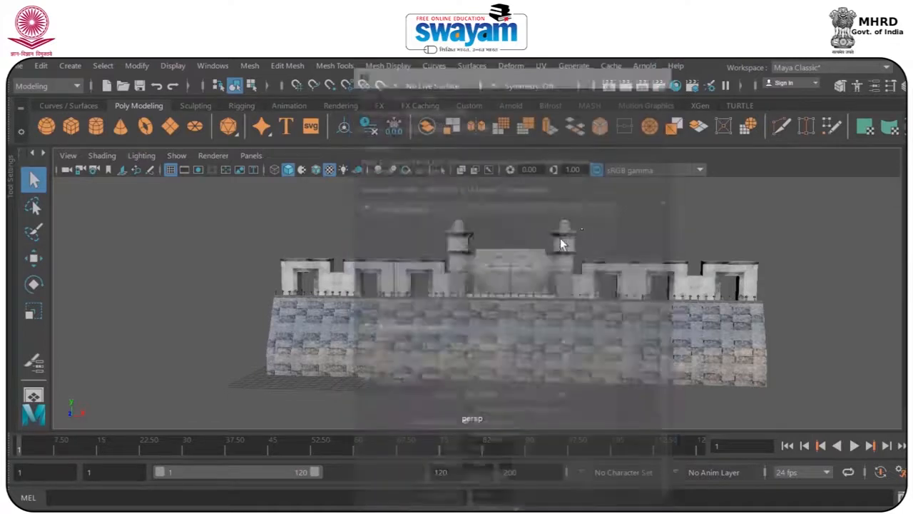
Turn on the film gate in the perspective view and fit the whole fort wall inside it.
scroll(546, 259, up, 4)
alt+drag(546, 259, 339, 237)
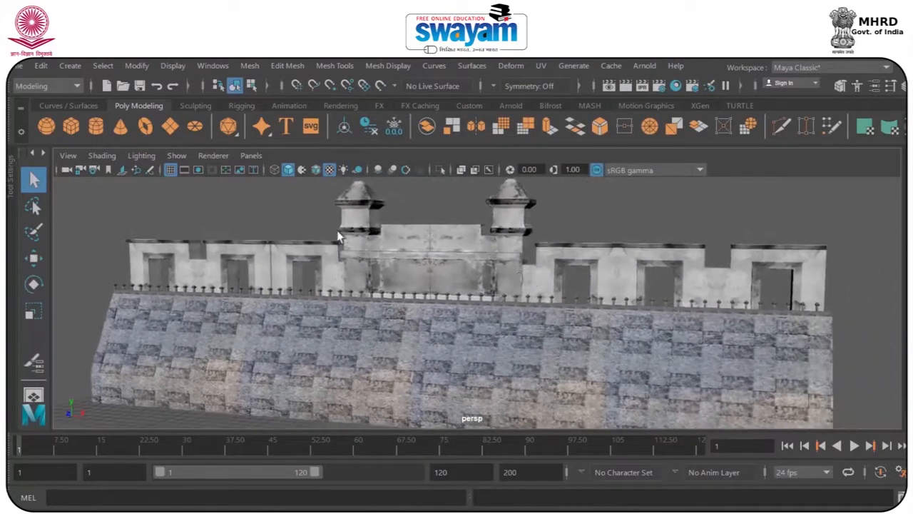
click(184, 171)
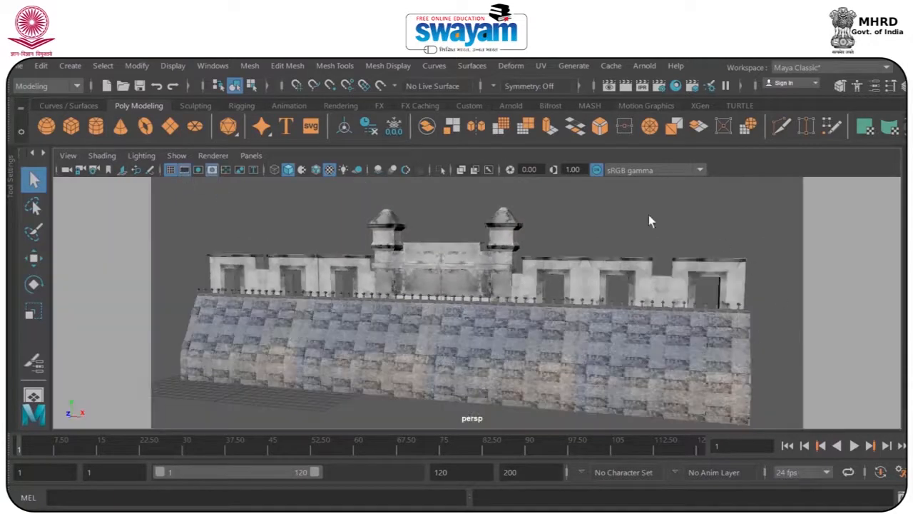
mouse_move(444, 332)
alt+right_down()
mouse_move(438, 325)
mouse_move(451, 344)
alt+right_up()
alt+middle_drag(450, 345, 453, 323)
scroll(451, 322, up, 1)
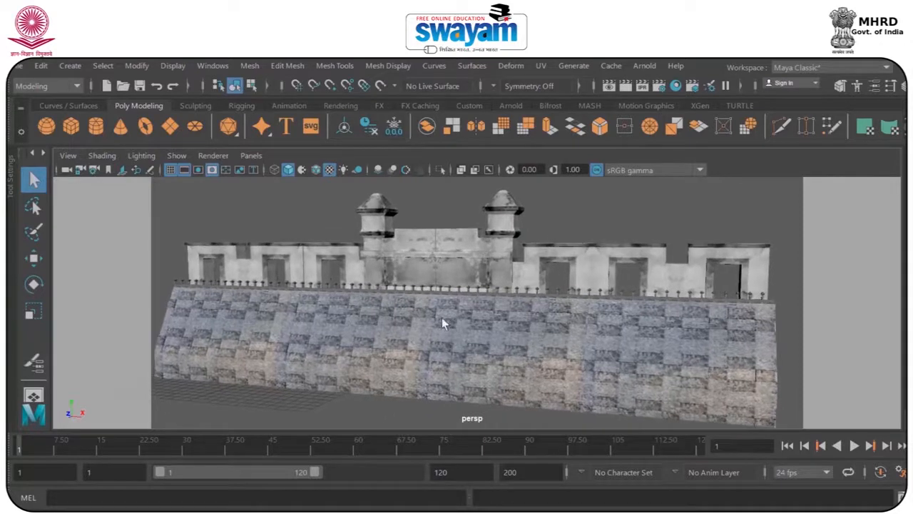
Render the current frame and darken the rendered image with exposure -1.05 and gamma 0.88.
click(624, 84)
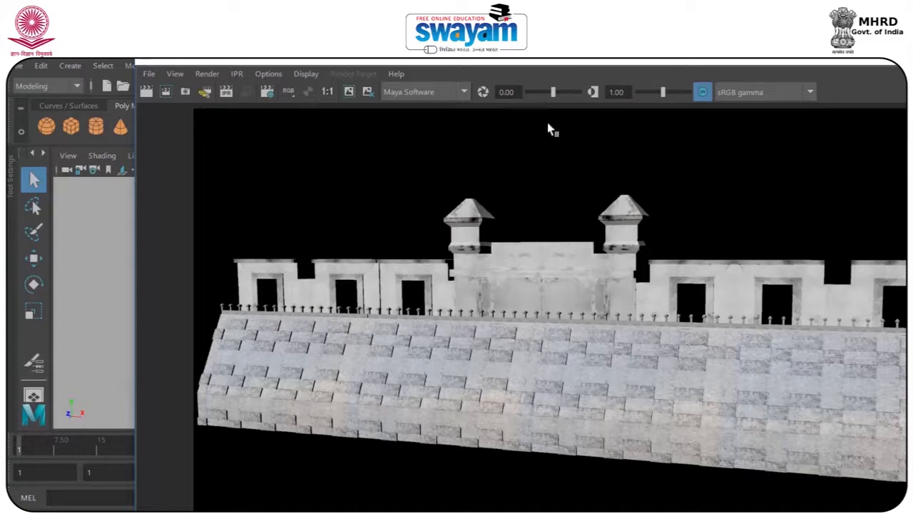
drag(554, 92, 542, 92)
mouse_move(657, 95)
mouse_down()
mouse_move(675, 96)
mouse_move(654, 92)
mouse_up()
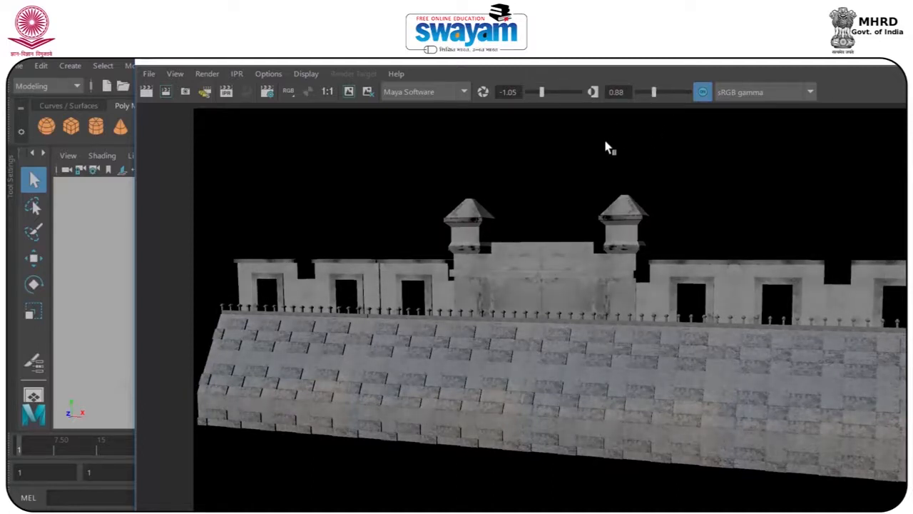
Orbit the camera to a more frontal angle on the fort and render the frame again.
drag(613, 61, 722, 420)
alt+drag(453, 335, 538, 391)
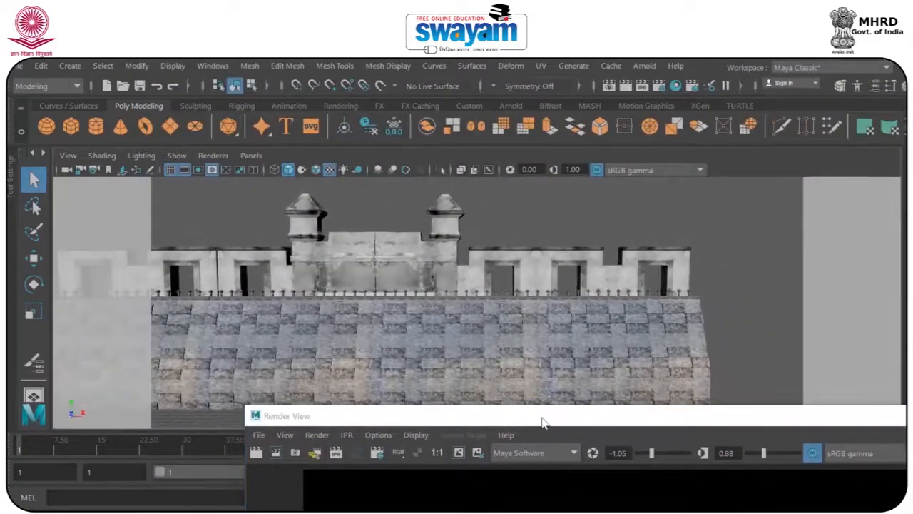
drag(542, 423, 522, 150)
click(235, 186)
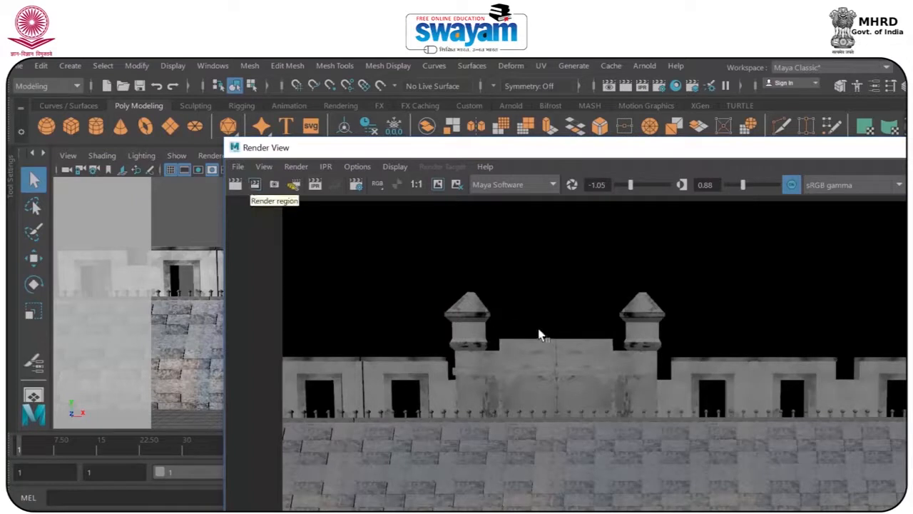
Mark a render region around the left tower and part of the central gate, turn the camera, and render only that region.
drag(437, 275, 587, 440)
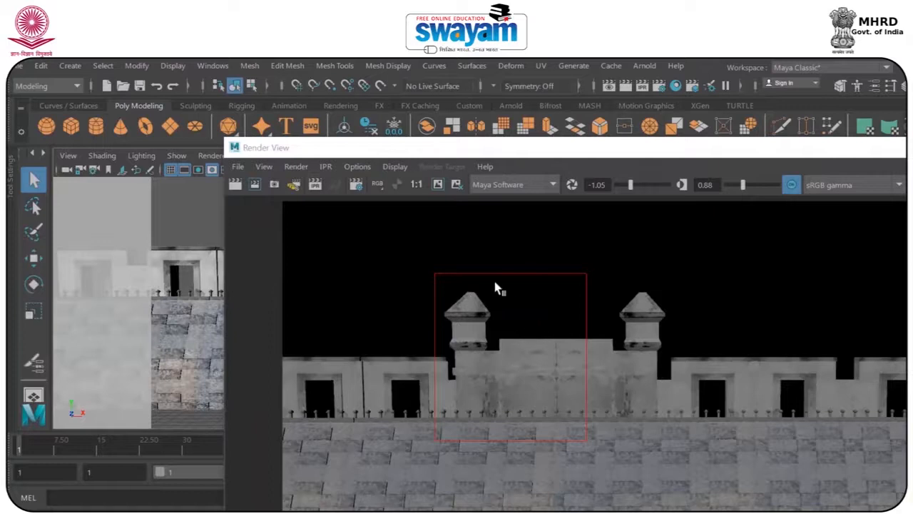
alt+drag(179, 307, 238, 289)
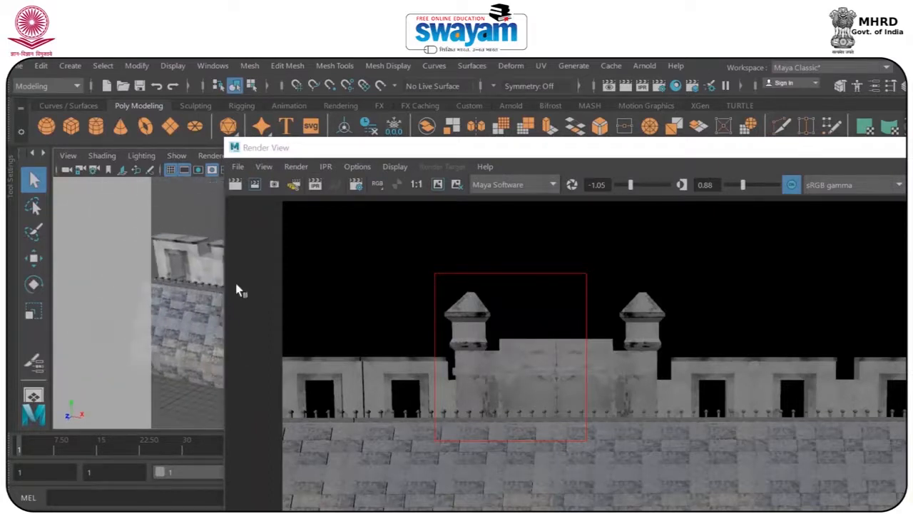
click(254, 185)
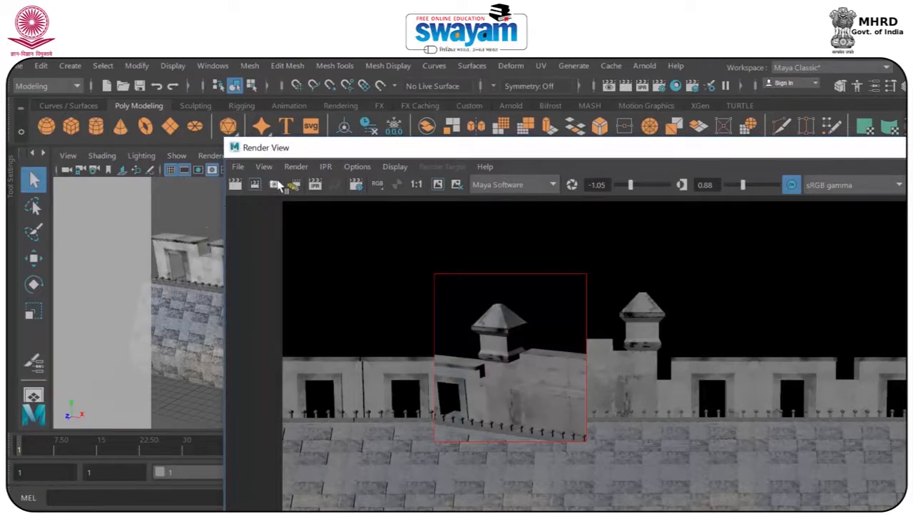
Take a wireframe snapshot of the angled fort view and render the full frame instead of only the marked region.
drag(443, 151, 372, 72)
click(202, 105)
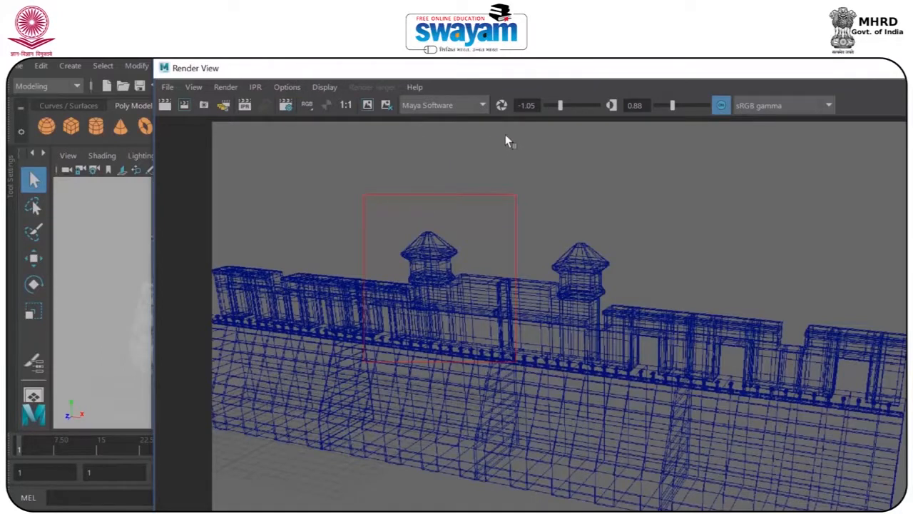
drag(528, 76, 442, 108)
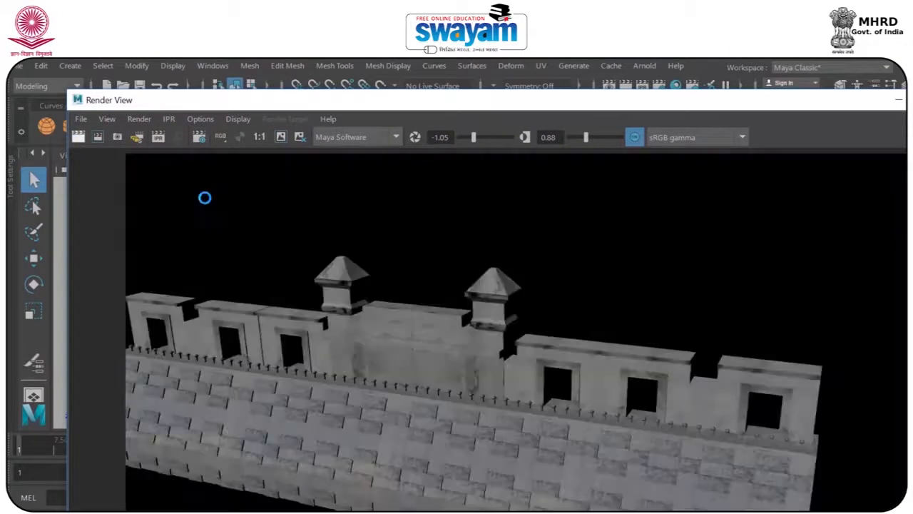
Zoom out and orbit the perspective camera to bring more of the fort wall into the film gate.
drag(505, 102, 649, 370)
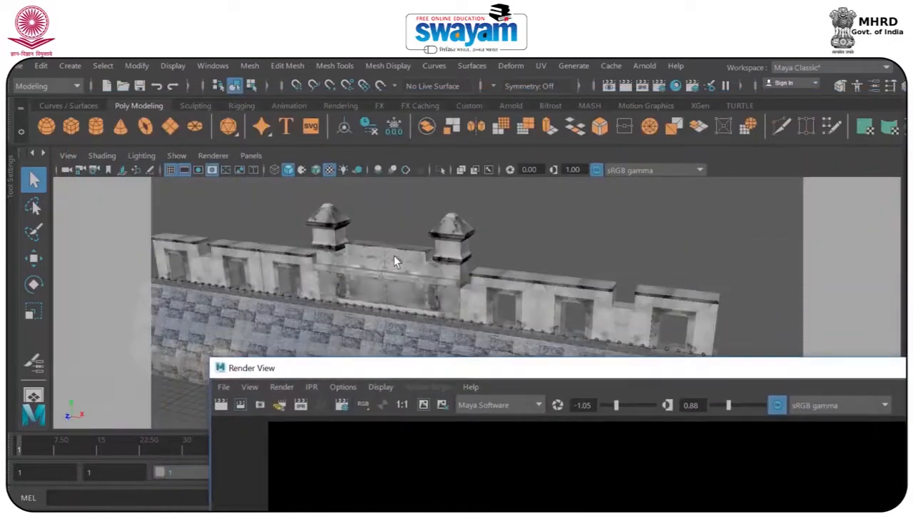
scroll(394, 257, down, 2)
alt+drag(393, 263, 462, 288)
drag(523, 369, 384, 170)
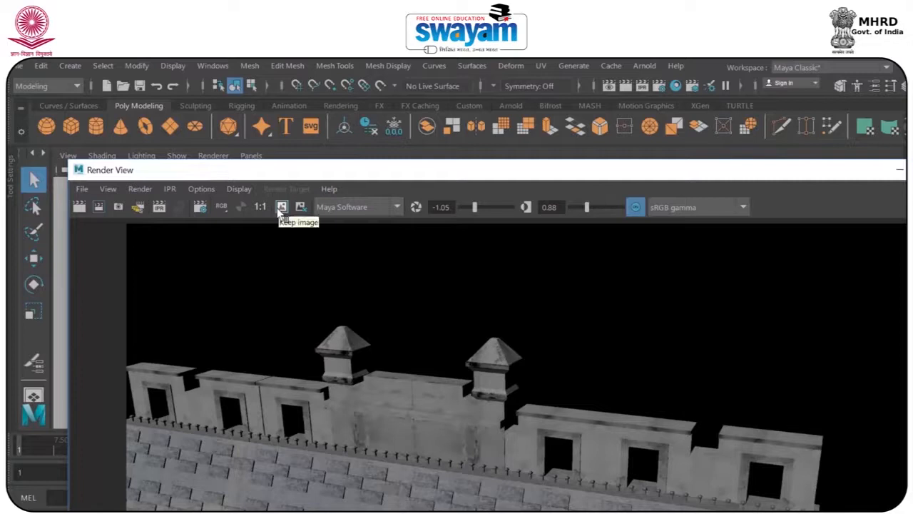
Maximize the render window and keep the current angled fort render in it for comparison.
drag(308, 171, 324, 67)
drag(849, 70, 772, 75)
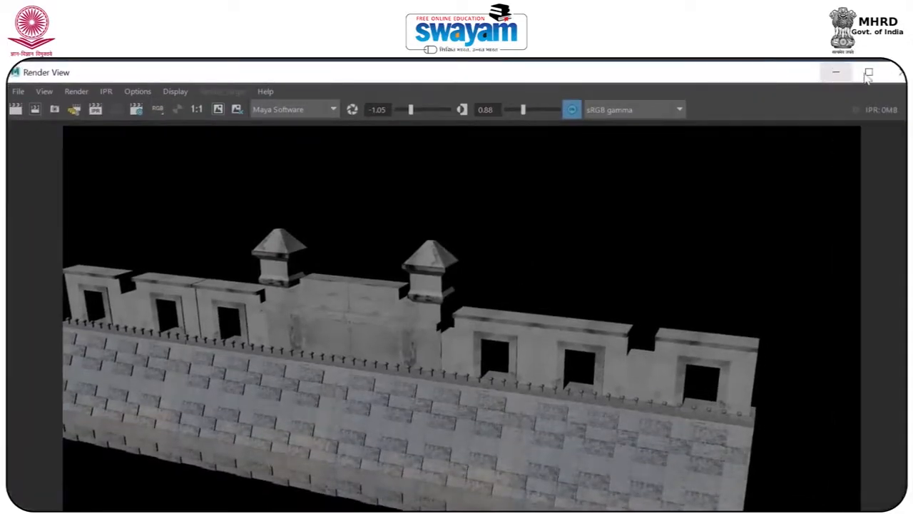
click(867, 76)
click(217, 84)
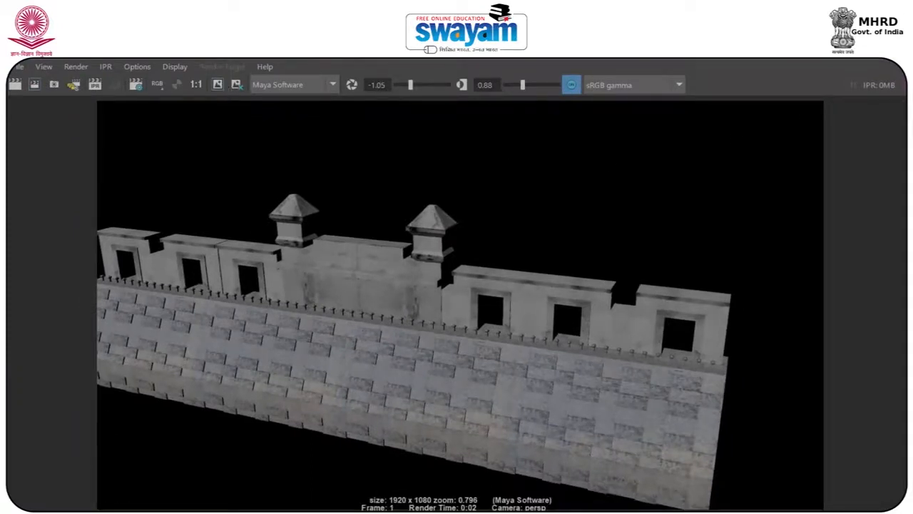
Render the whole fort from the wider camera angle and compare it with the kept image at full window size.
drag(338, 51, 562, 227)
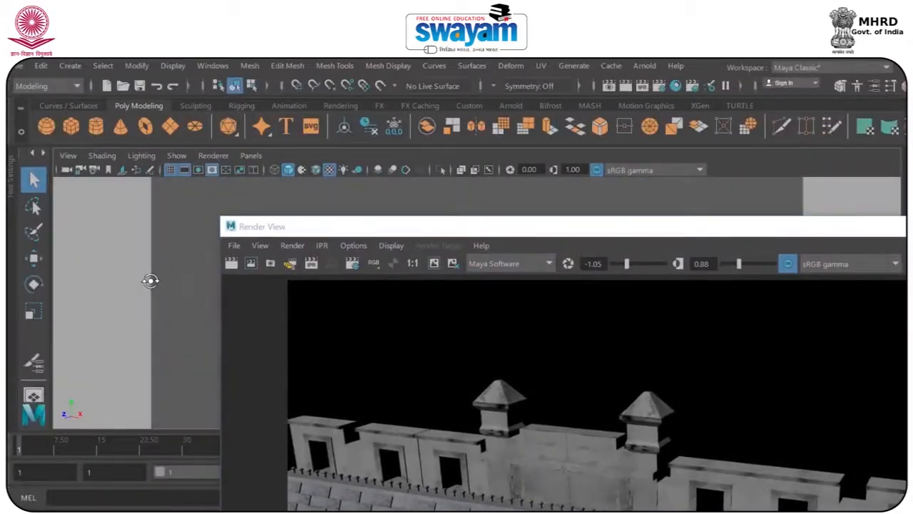
click(231, 262)
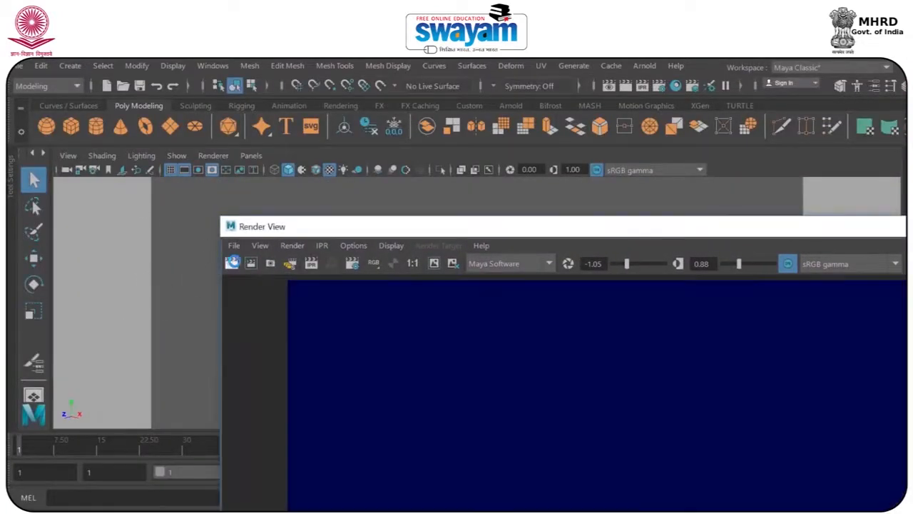
double_click(361, 225)
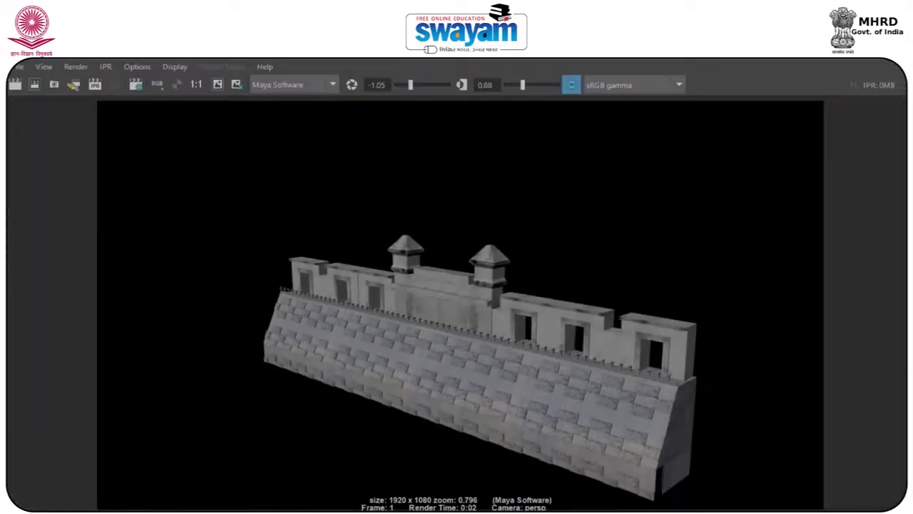
mouse_move(555, 508)
mouse_down()
mouse_move(667, 508)
mouse_move(560, 509)
mouse_up()
mouse_move(560, 509)
mouse_down()
mouse_move(667, 508)
mouse_move(560, 509)
mouse_up()
Orbit and pan to a low view along the fort wall from the opposite side, and render that view.
drag(401, 57, 573, 441)
alt+drag(527, 308, 507, 295)
alt+middle_drag(557, 310, 667, 257)
drag(387, 434, 280, 117)
click(79, 154)
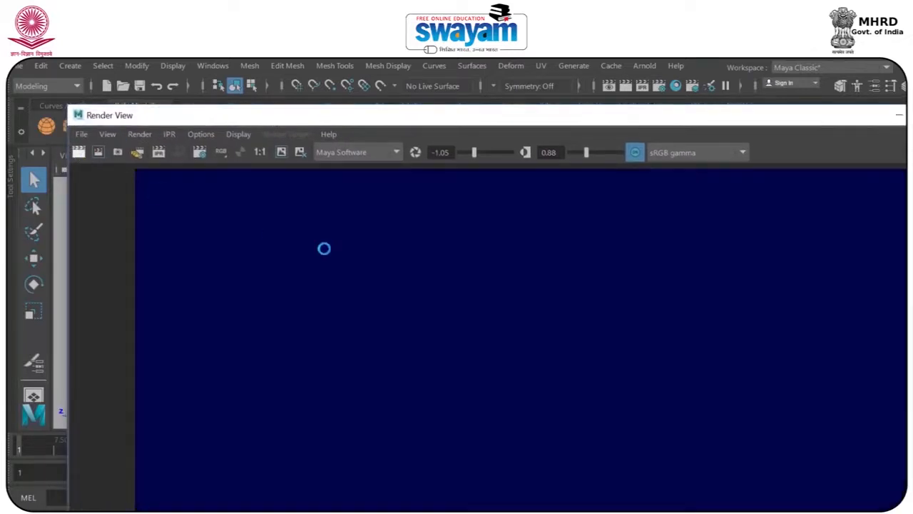
double_click(335, 114)
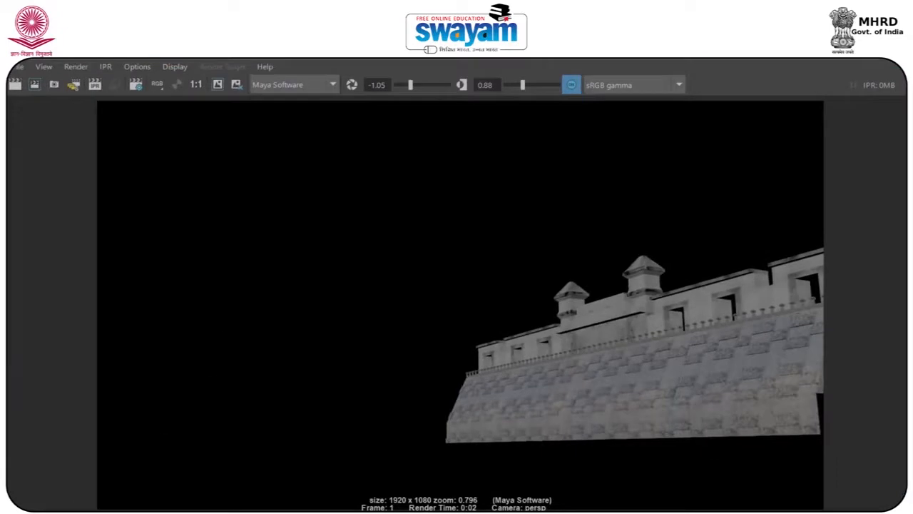
mouse_move(171, 511)
mouse_down()
mouse_move(750, 497)
mouse_move(171, 510)
mouse_up()
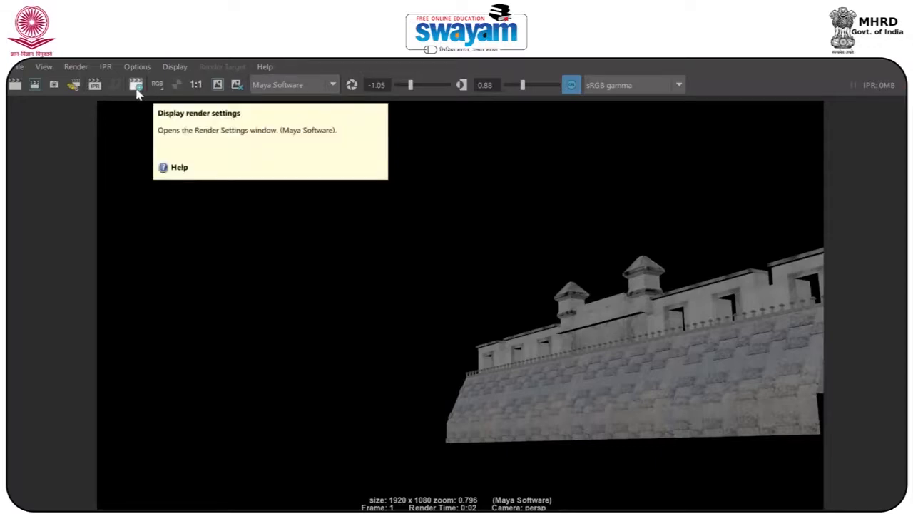
click(14, 68)
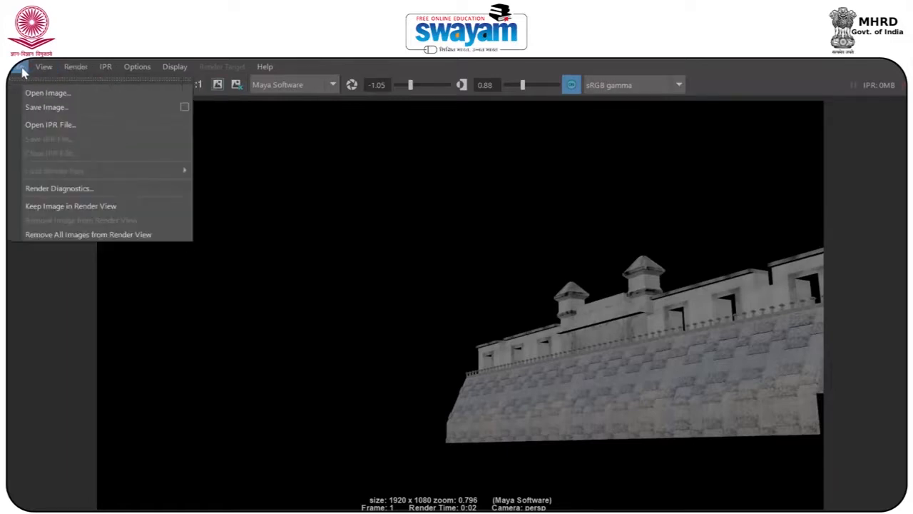
mouse_move(48, 69)
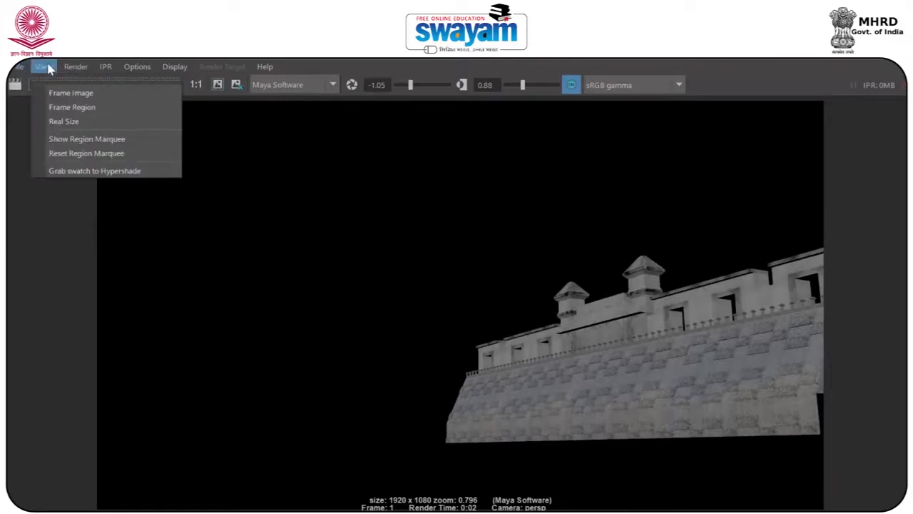
mouse_move(89, 70)
click(84, 54)
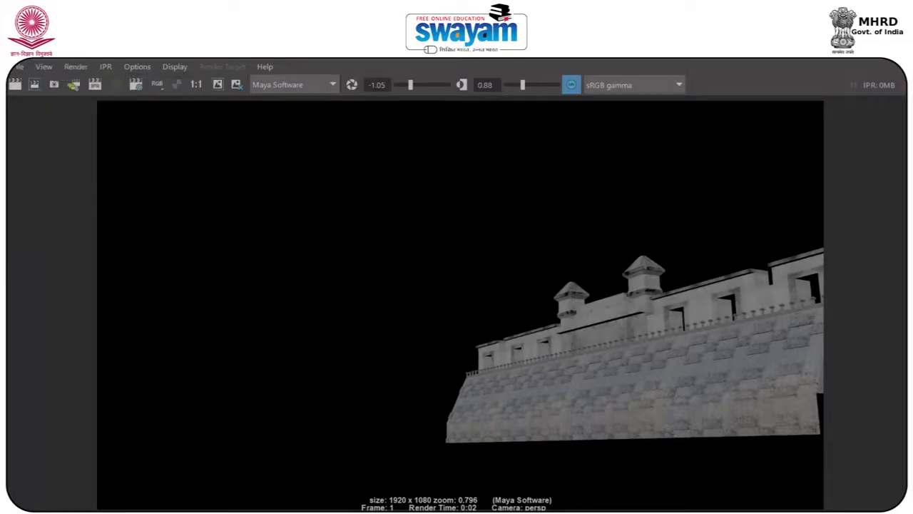
Start an IPR render of the current persp camera and enlarge the render window to view it.
drag(284, 56, 333, 241)
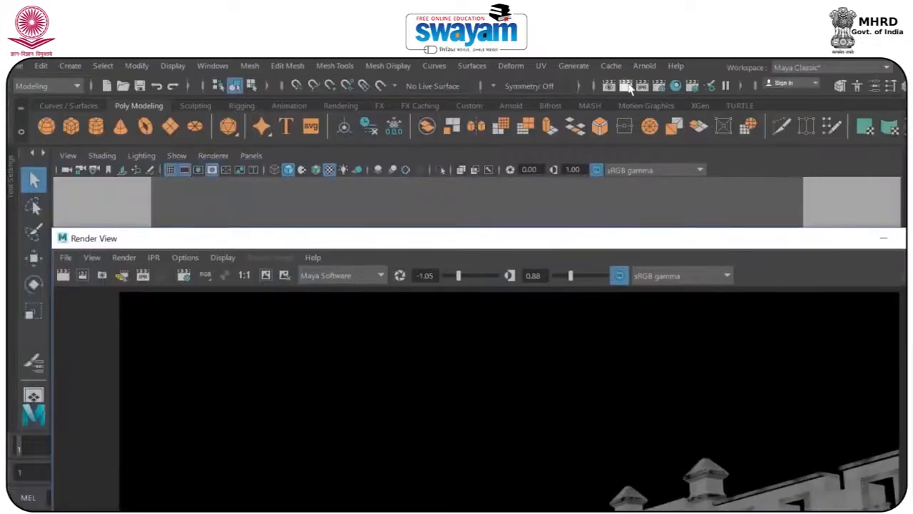
click(155, 258)
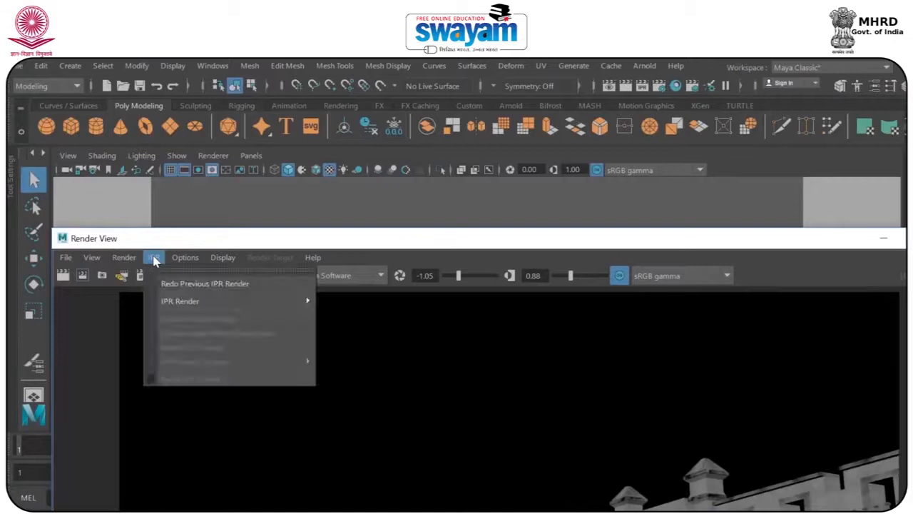
mouse_move(187, 307)
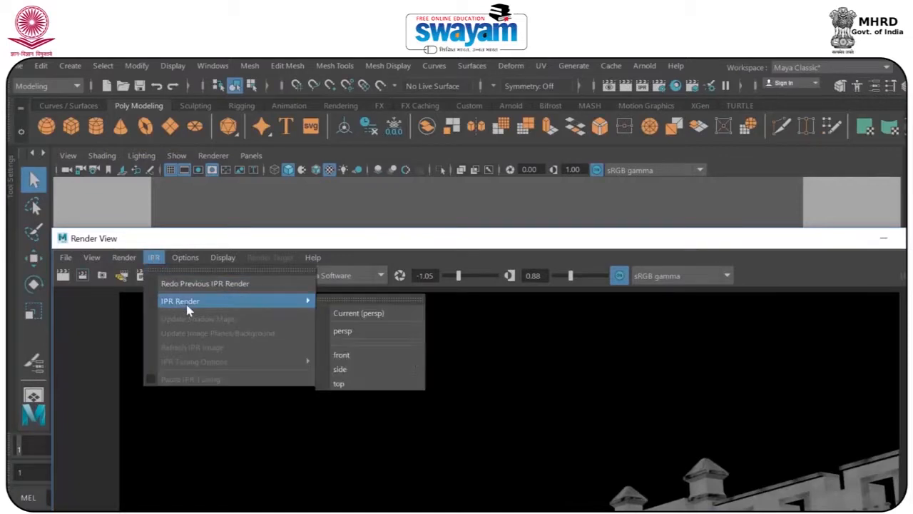
click(359, 313)
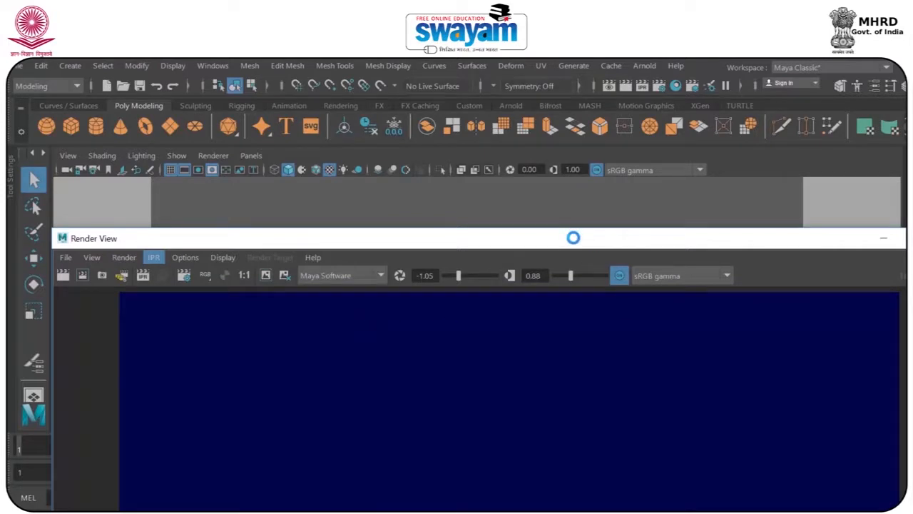
drag(573, 238, 518, 97)
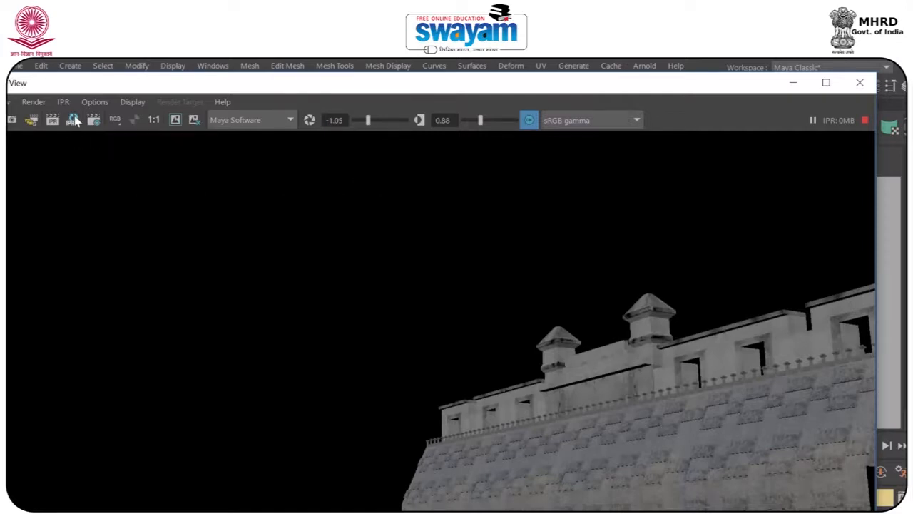
double_click(194, 83)
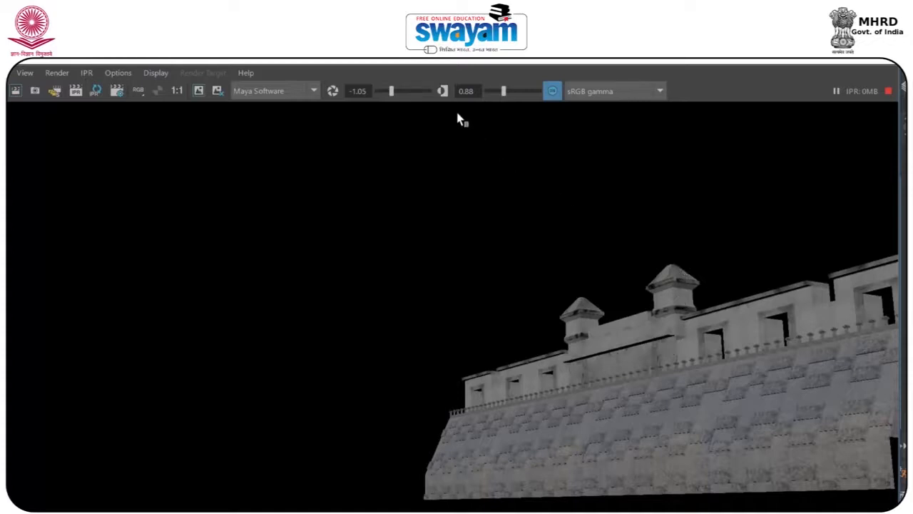
double_click(358, 91)
key(Tab)
View the blue, green, red and alpha channels of the fort render in turn, and return to all channels.
click(157, 74)
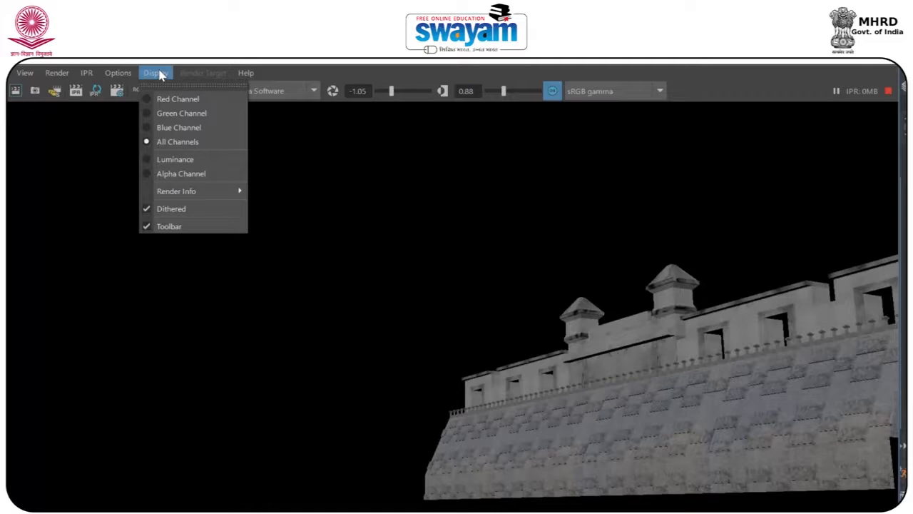
click(194, 128)
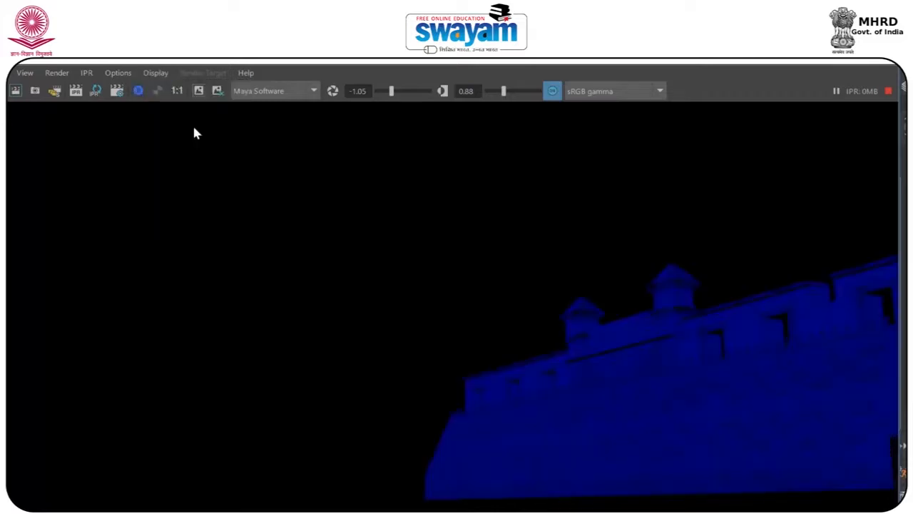
click(157, 74)
click(172, 110)
click(163, 77)
click(171, 98)
click(167, 74)
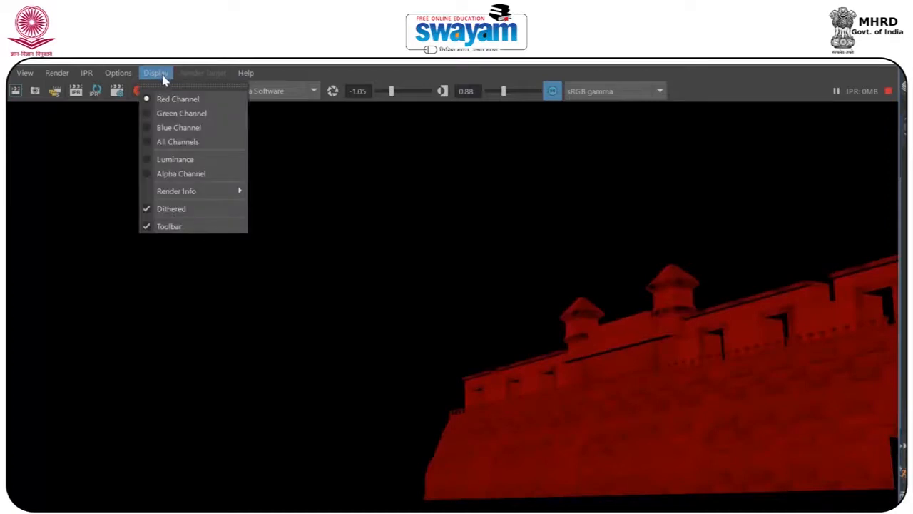
click(188, 175)
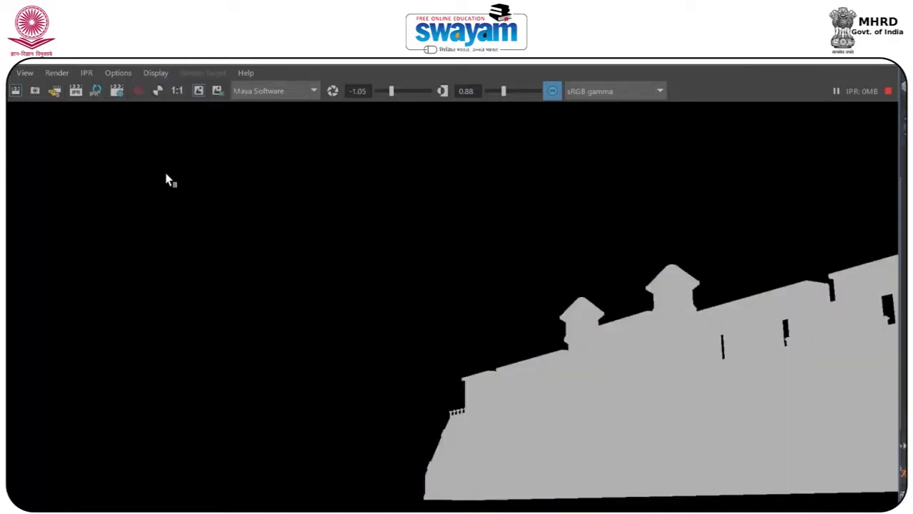
click(157, 73)
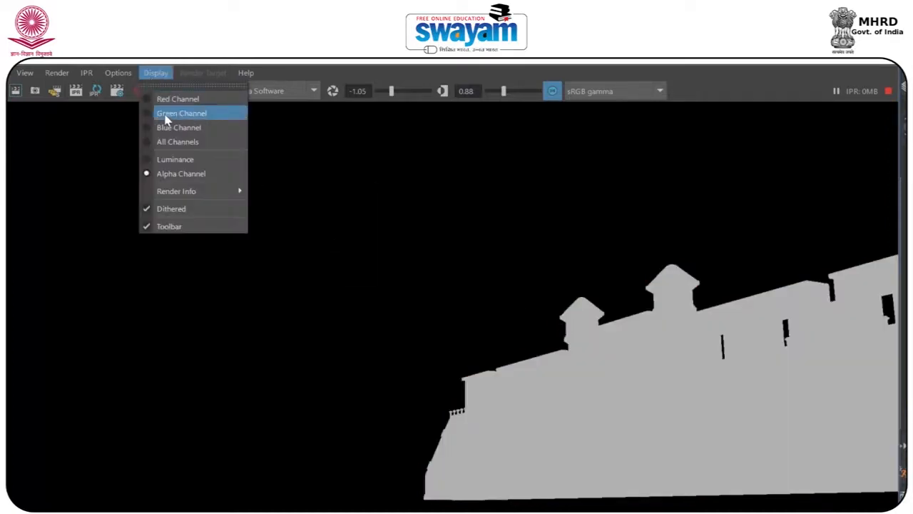
click(172, 142)
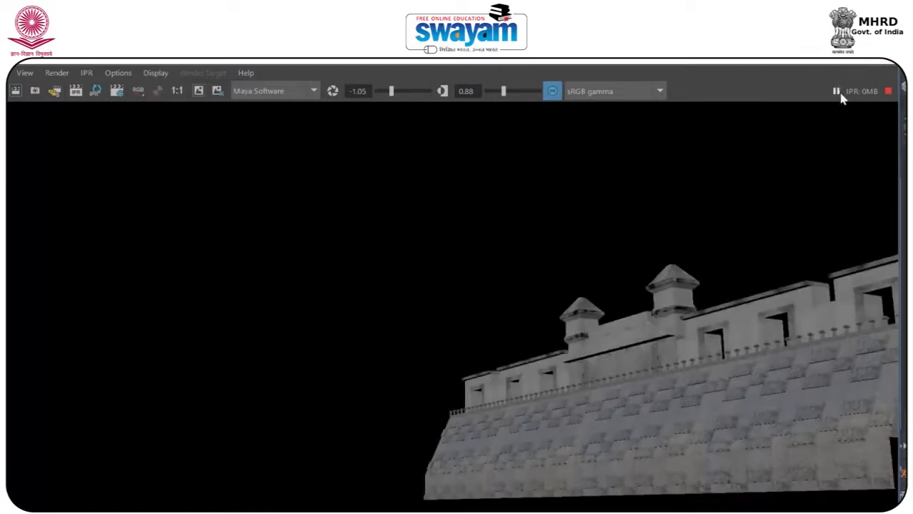
Close the render window, open the Maya Software render settings enlarged, and look through the edge anti-aliasing quality choices.
click(890, 62)
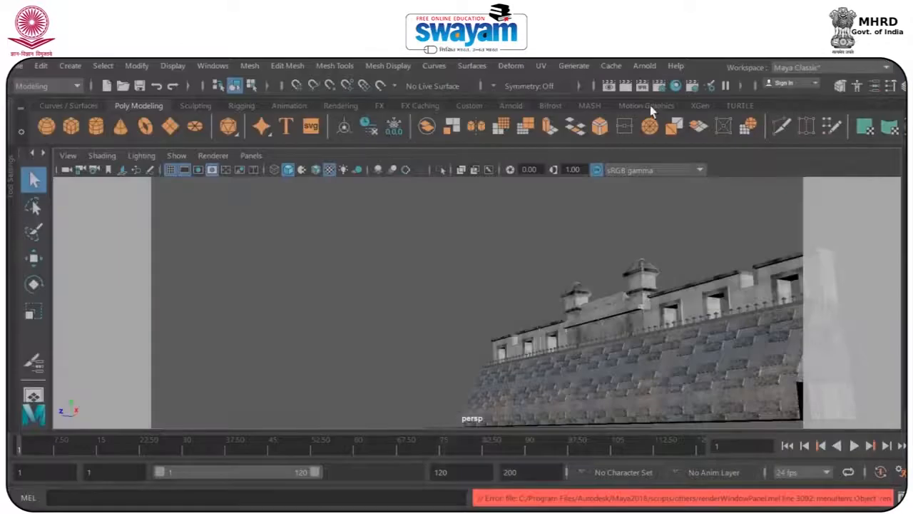
click(659, 86)
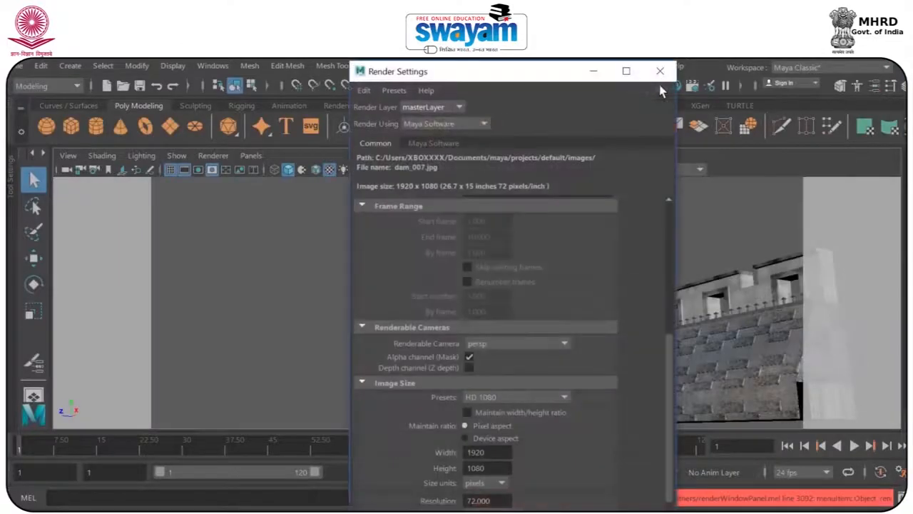
click(422, 146)
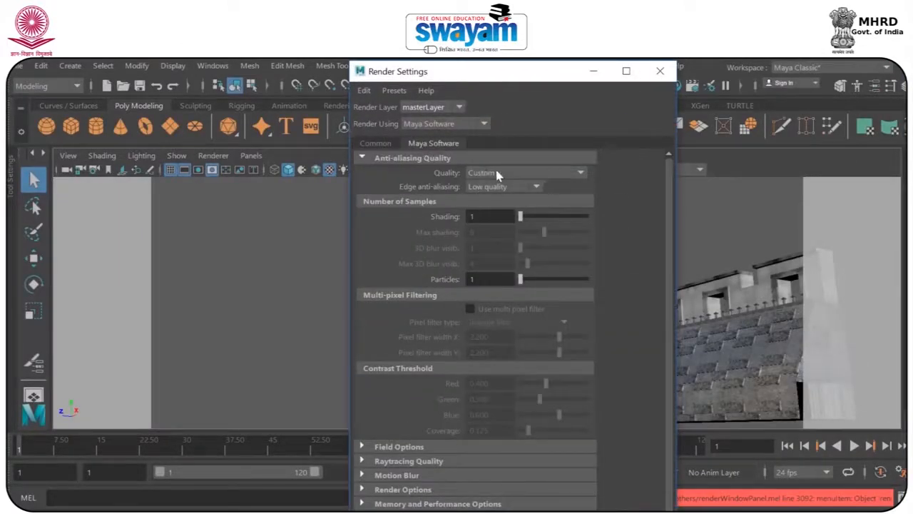
click(497, 188)
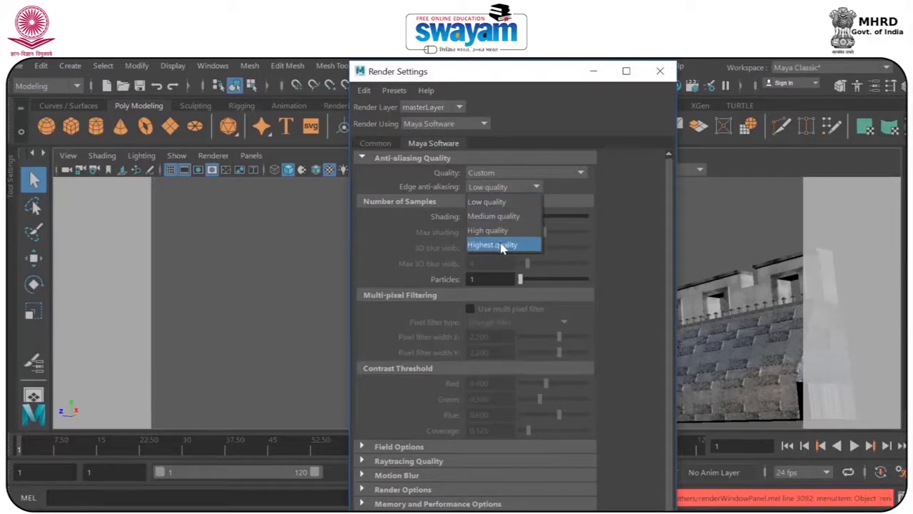
click(625, 207)
click(627, 71)
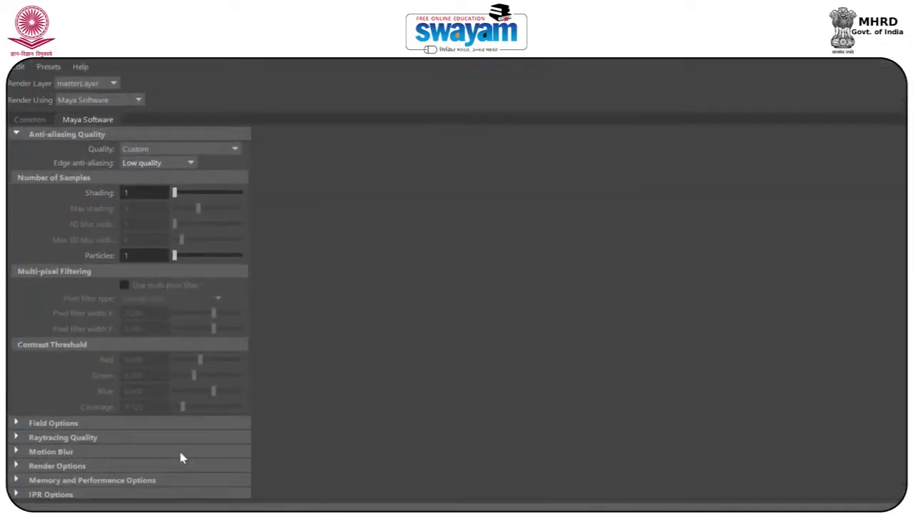
Expand the Raytracing Quality section of the Maya Software render settings and review its reflection, refraction and shadow options.
click(21, 451)
click(60, 453)
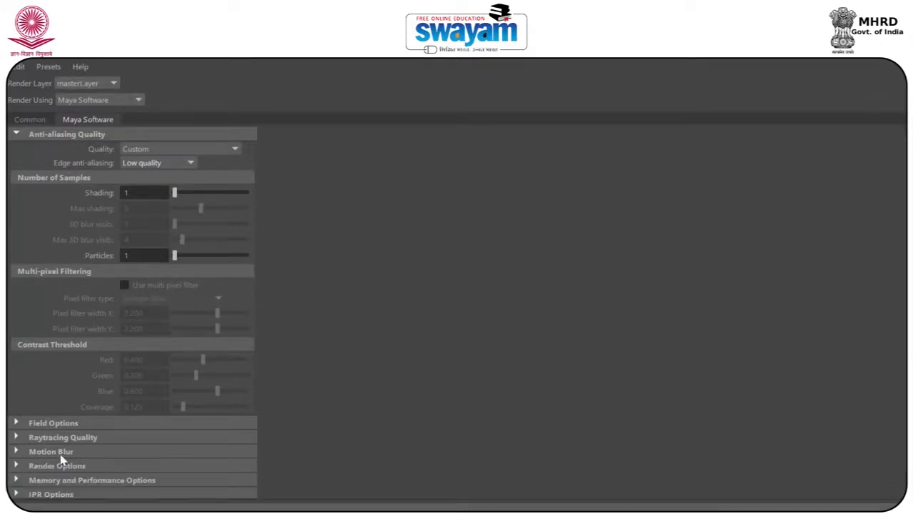
click(26, 436)
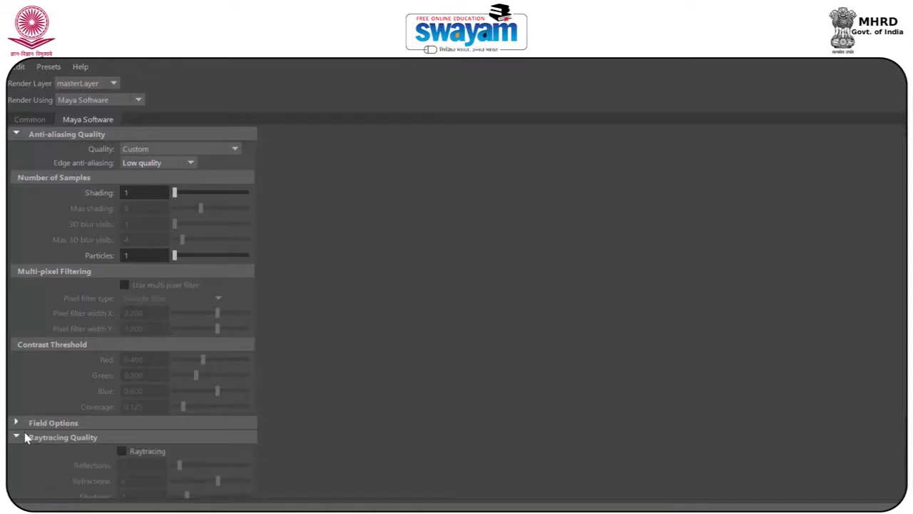
scroll(338, 375, down, 3)
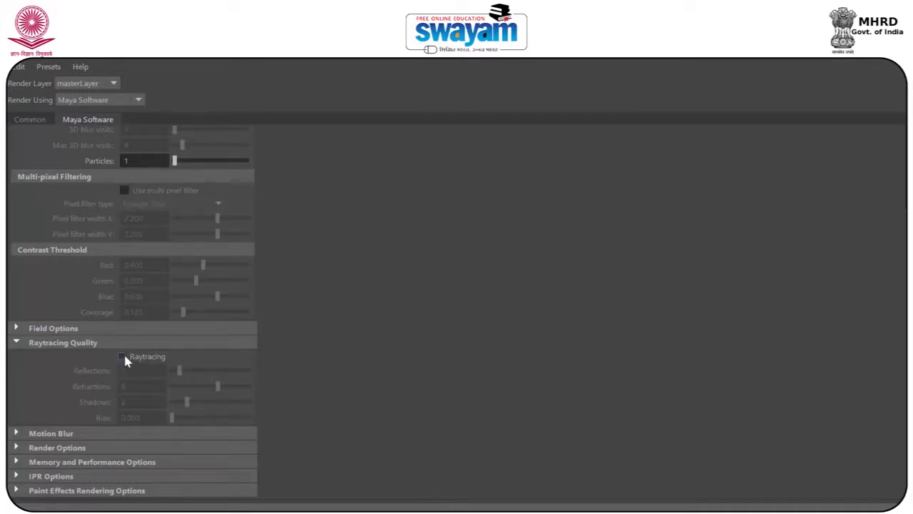
drag(300, 50, 405, 224)
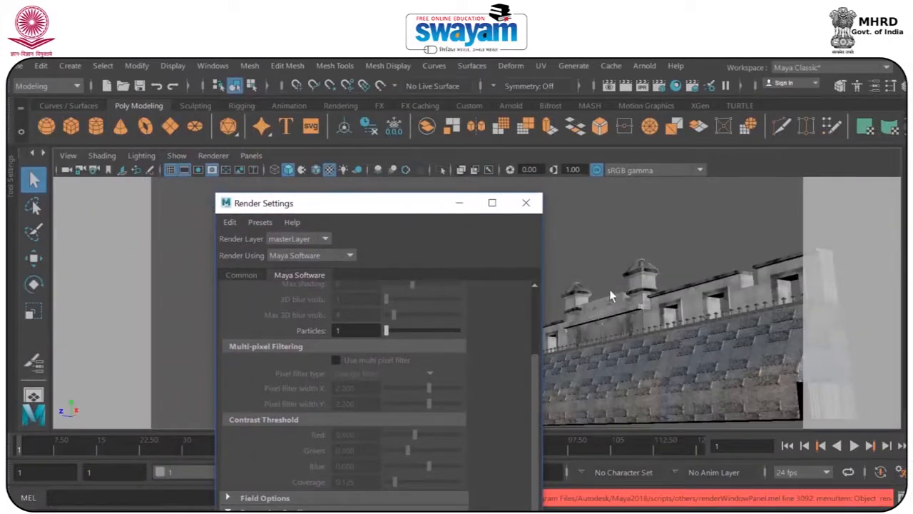
Enlarge the render settings again, review the IPR Options, and restore the window to its smaller size.
click(491, 203)
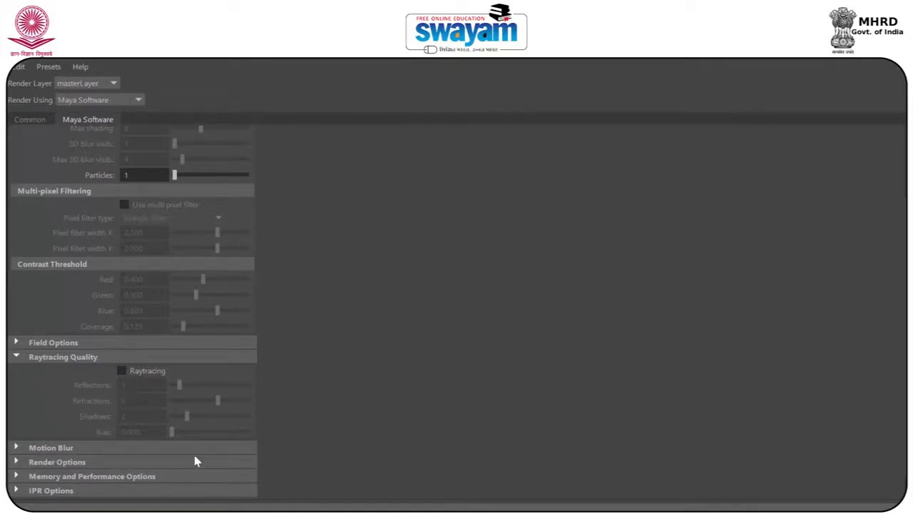
click(33, 492)
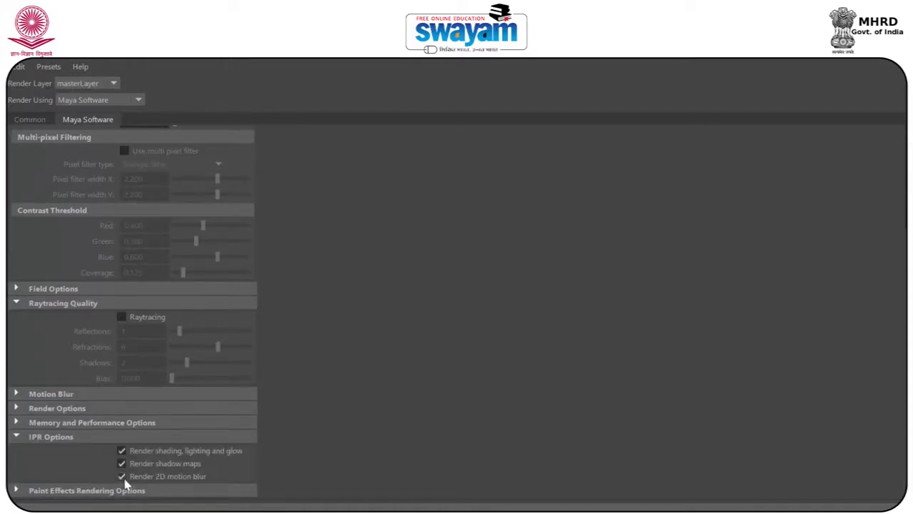
drag(282, 51, 506, 261)
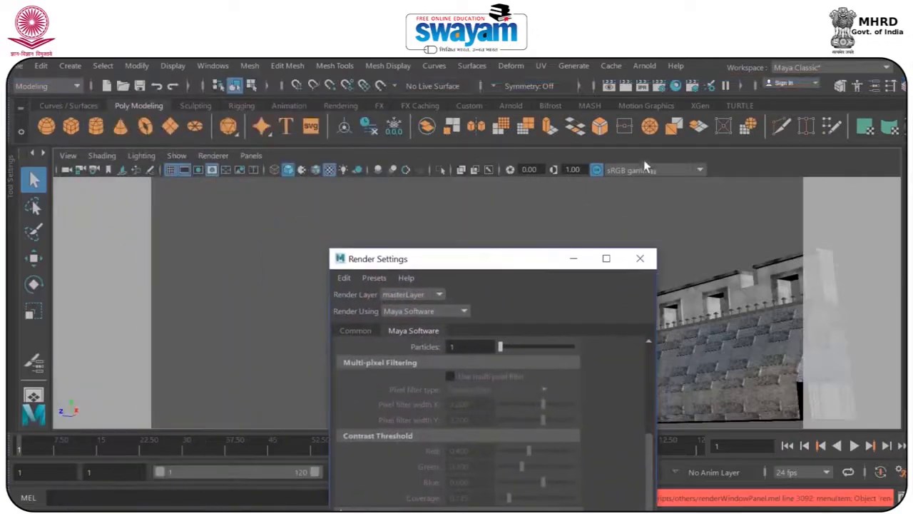
Render the current persp view of the fort wall, look at the IPR commands, and close the render window.
click(623, 85)
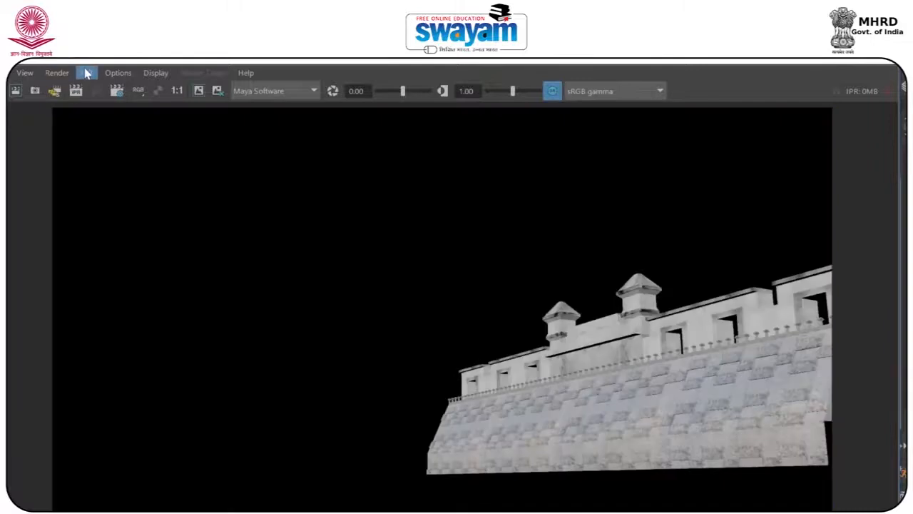
click(84, 71)
click(84, 72)
click(882, 60)
Bring up the Common render settings and look through the image size presets, keeping HD 1080.
drag(492, 269, 481, 99)
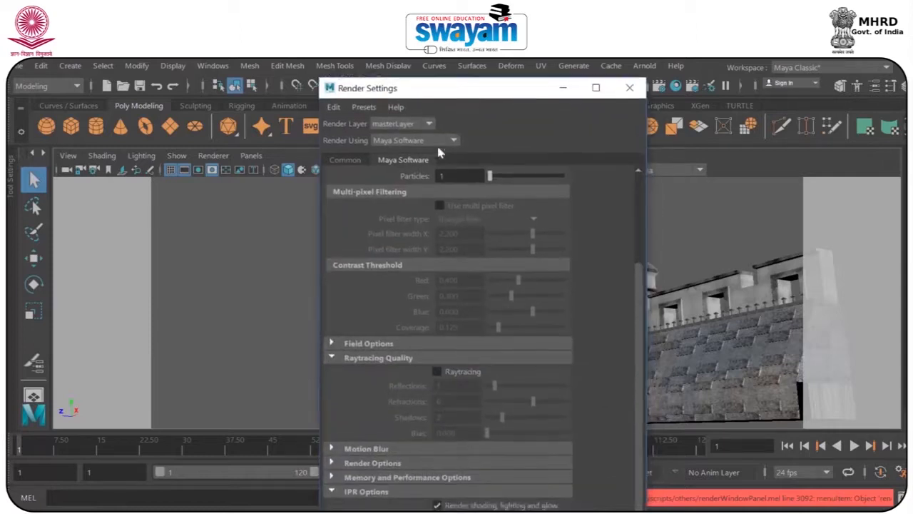
click(346, 159)
drag(635, 346, 623, 205)
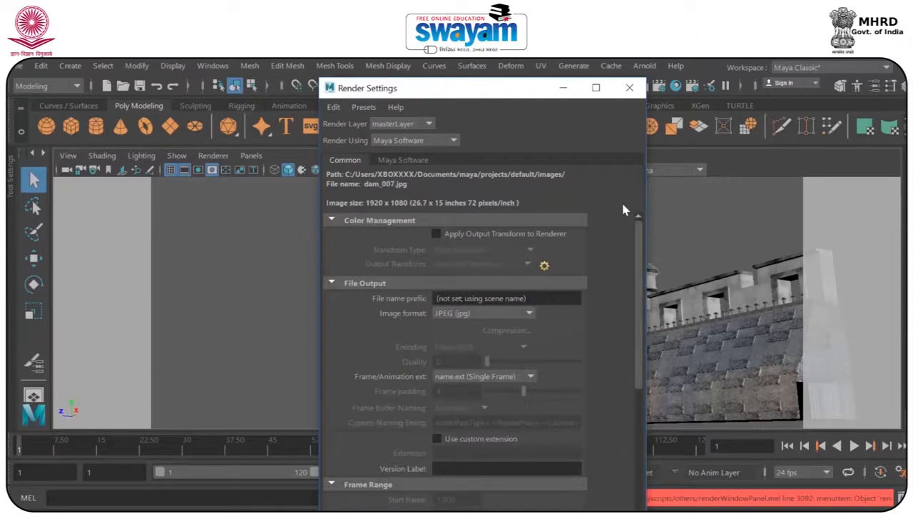
scroll(627, 236, down, 10)
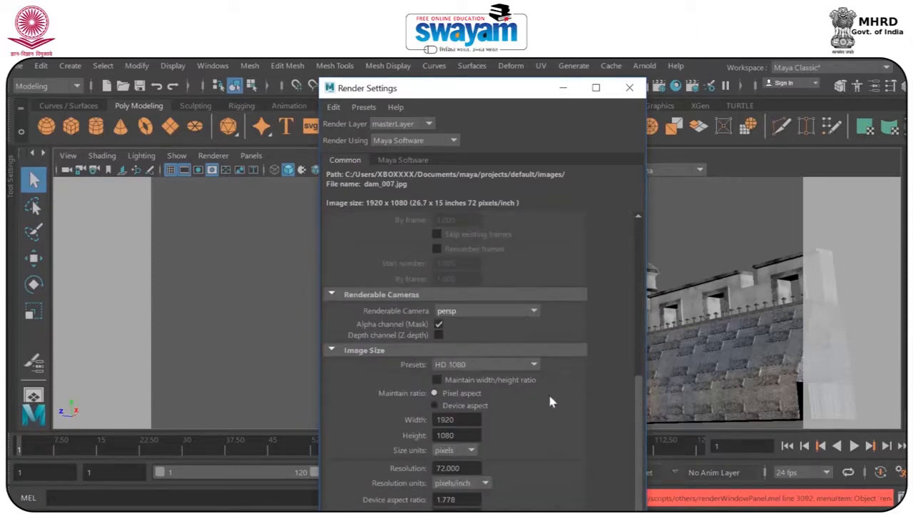
click(489, 365)
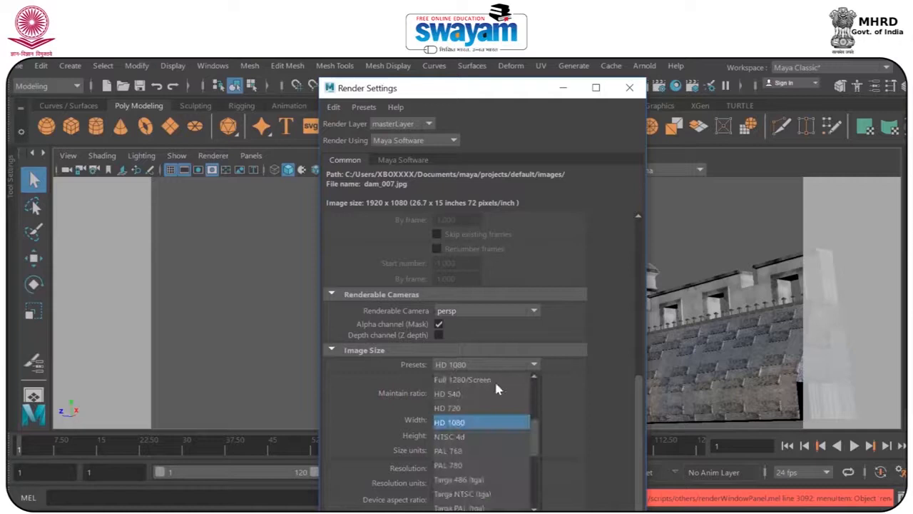
scroll(514, 385, up, 3)
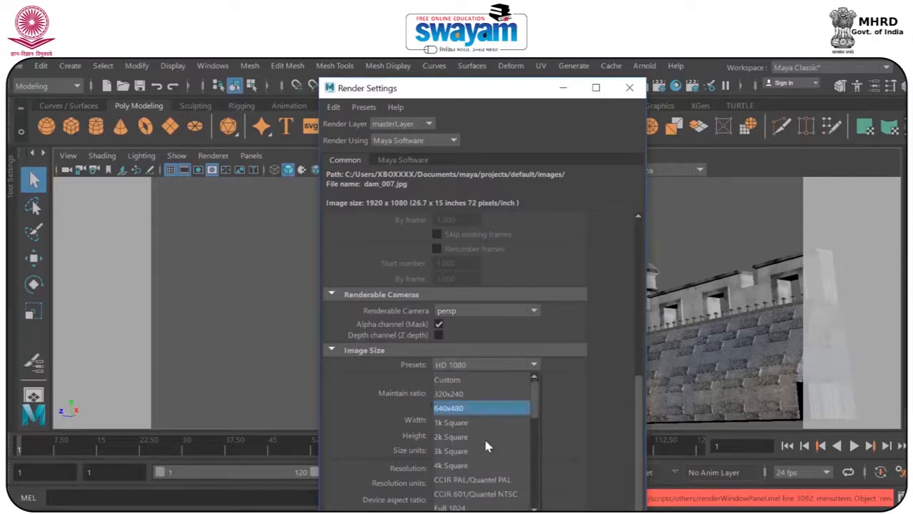
click(558, 418)
click(464, 468)
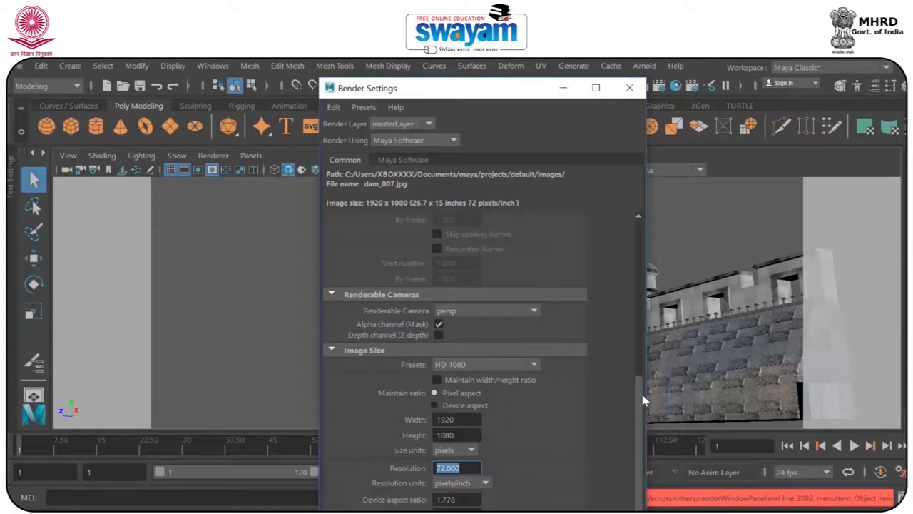
Enlarge the render settings, keep pixels/inch as the resolution unit, and review the output file and image size details.
click(596, 87)
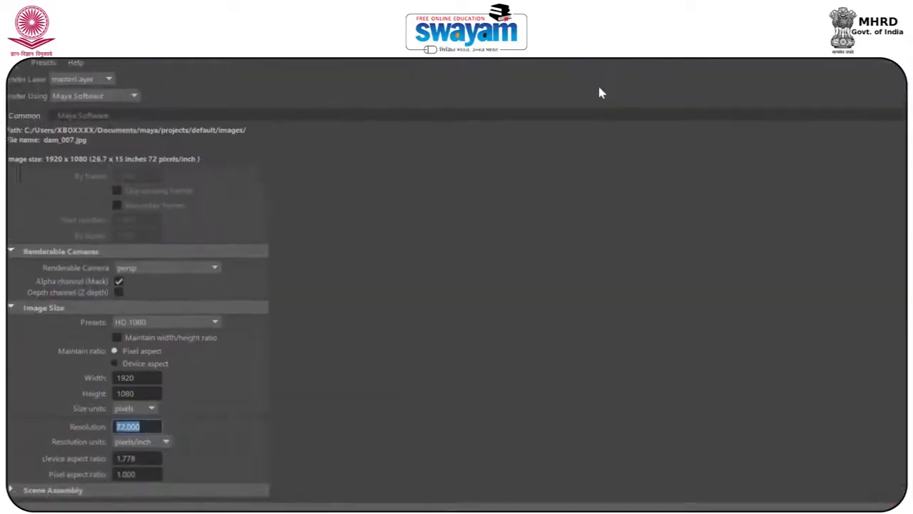
click(136, 444)
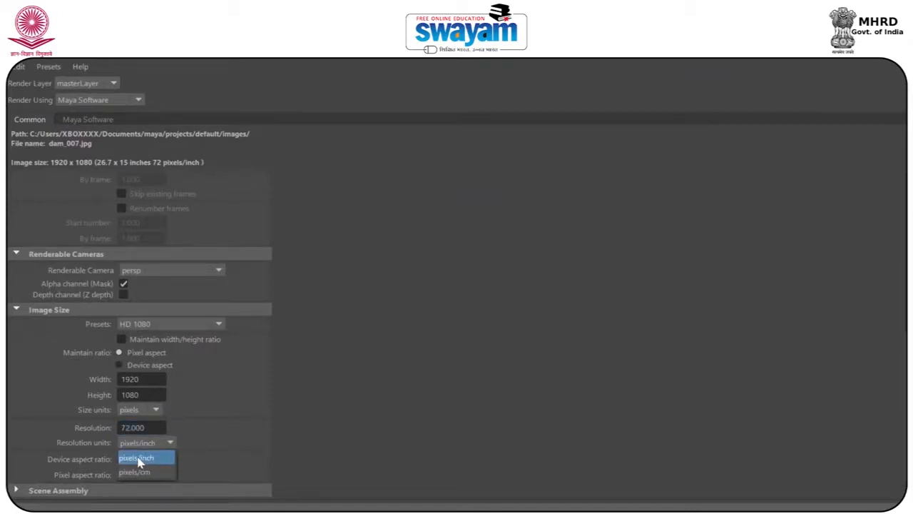
click(140, 463)
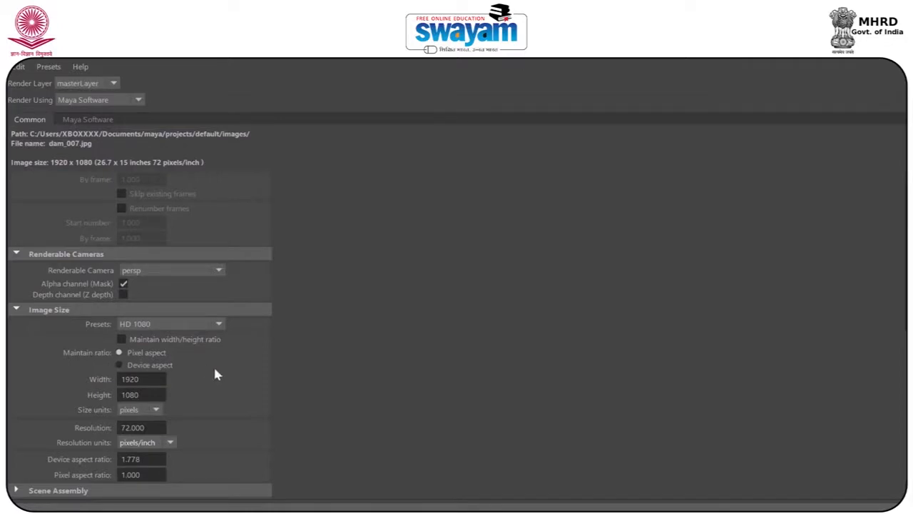
scroll(277, 273, up, 5)
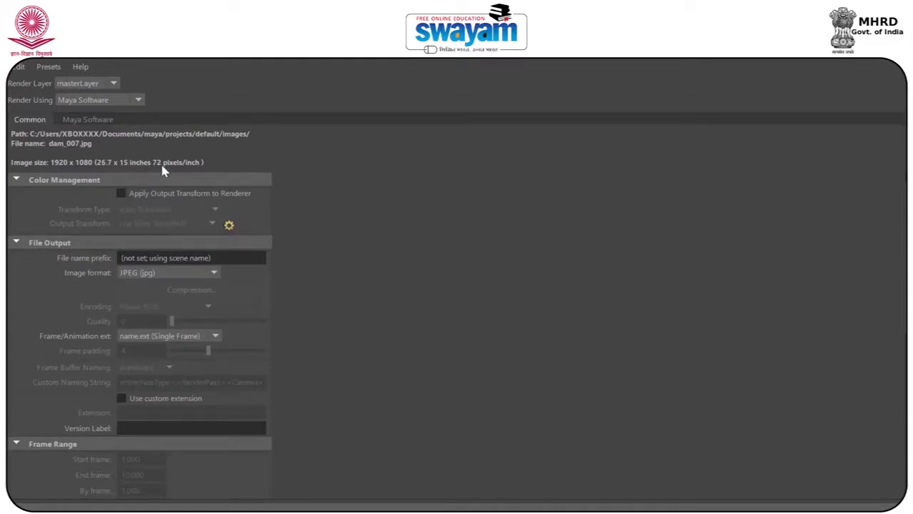
Switch the renderer to Arnold Renderer to look at its common settings, and set it back to Maya Software.
click(83, 102)
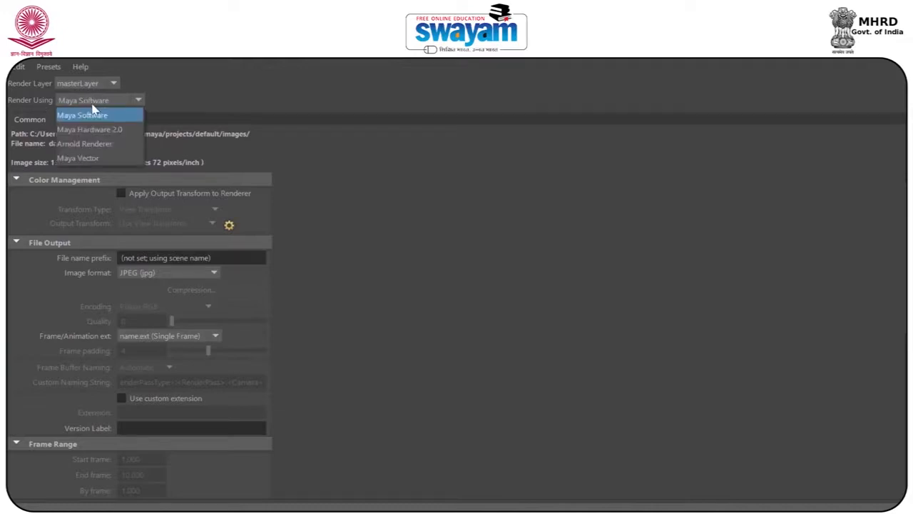
click(105, 145)
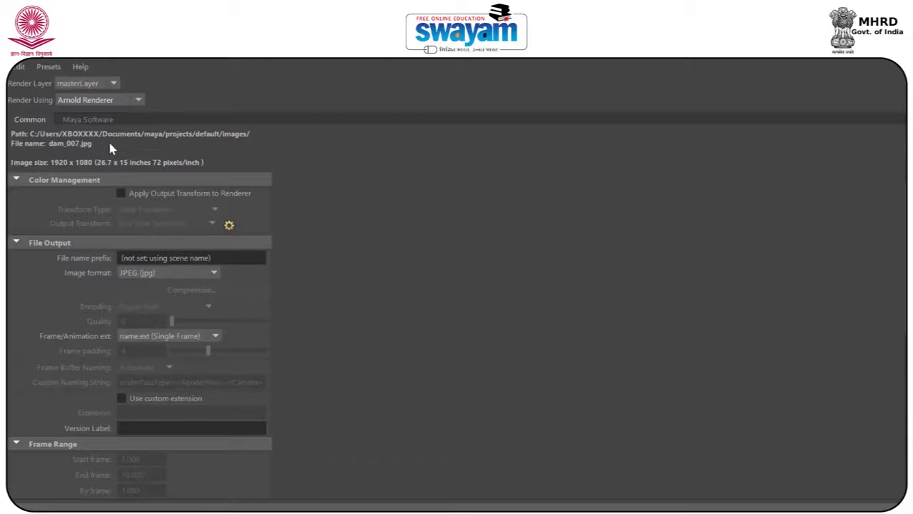
click(139, 101)
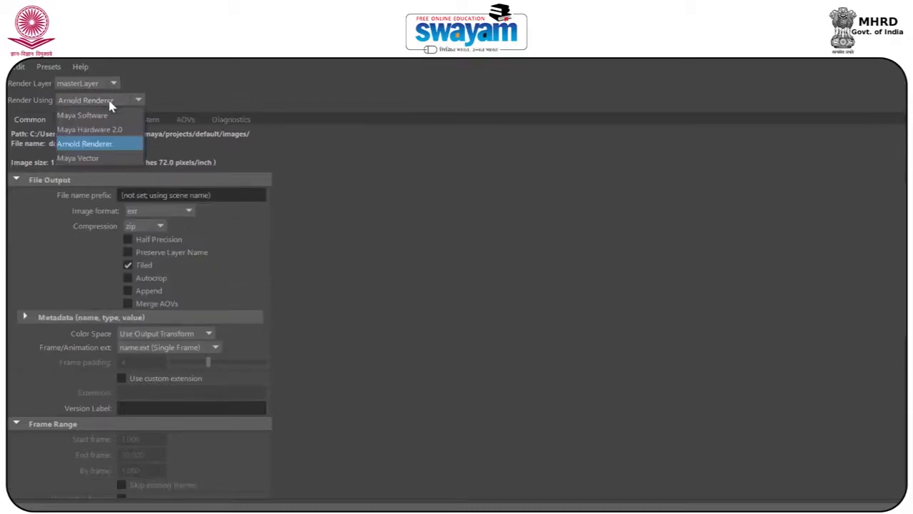
click(209, 109)
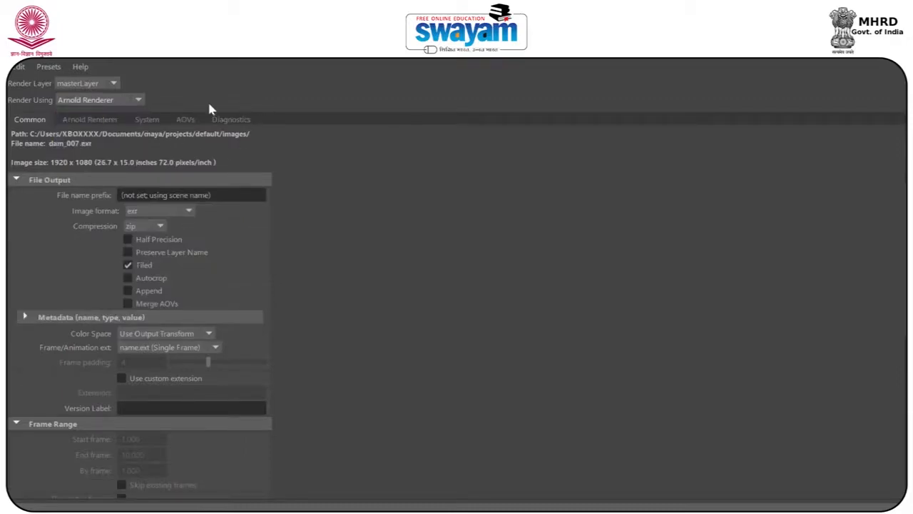
click(91, 102)
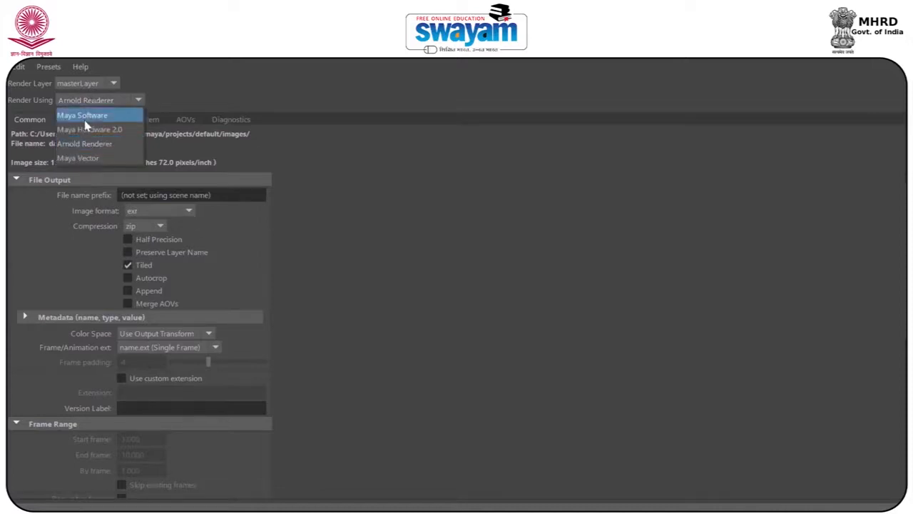
click(83, 114)
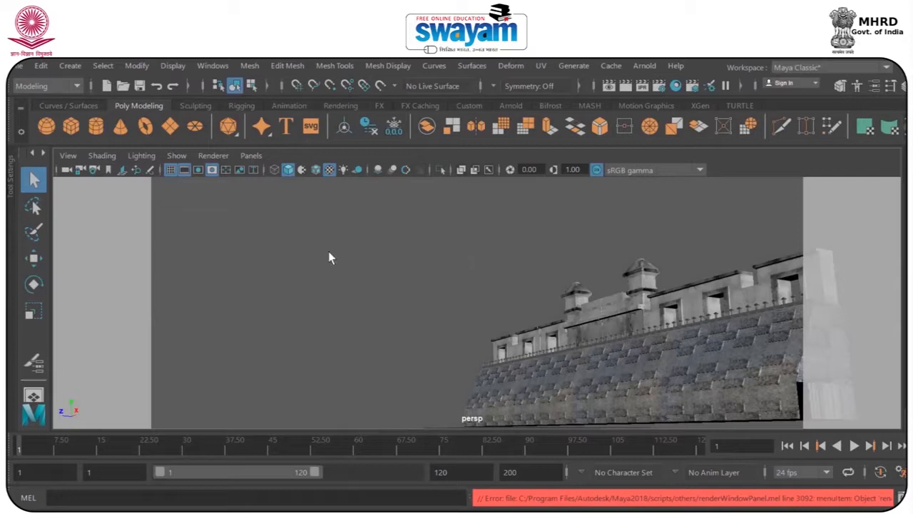
Hide the grid and film gate in the persp view and show the whole fort wall from the front.
click(171, 172)
click(182, 172)
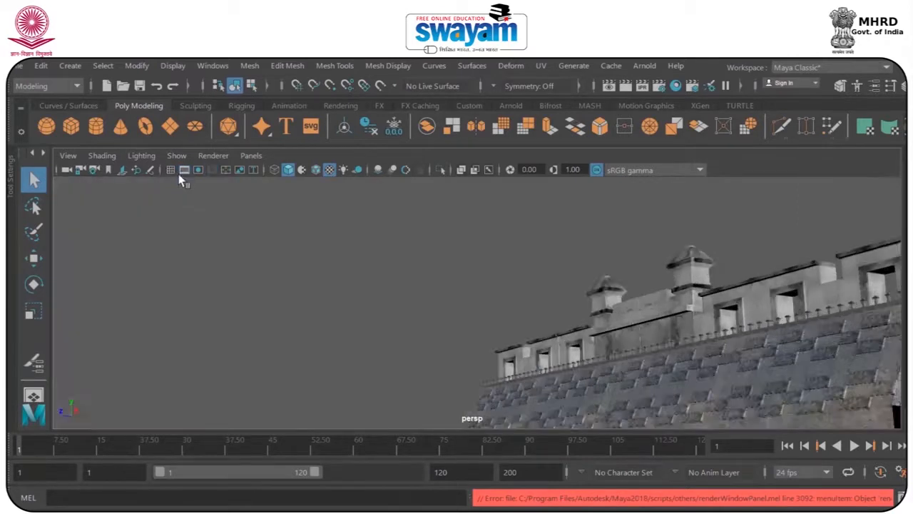
scroll(434, 259, down, 3)
scroll(437, 264, down, 1)
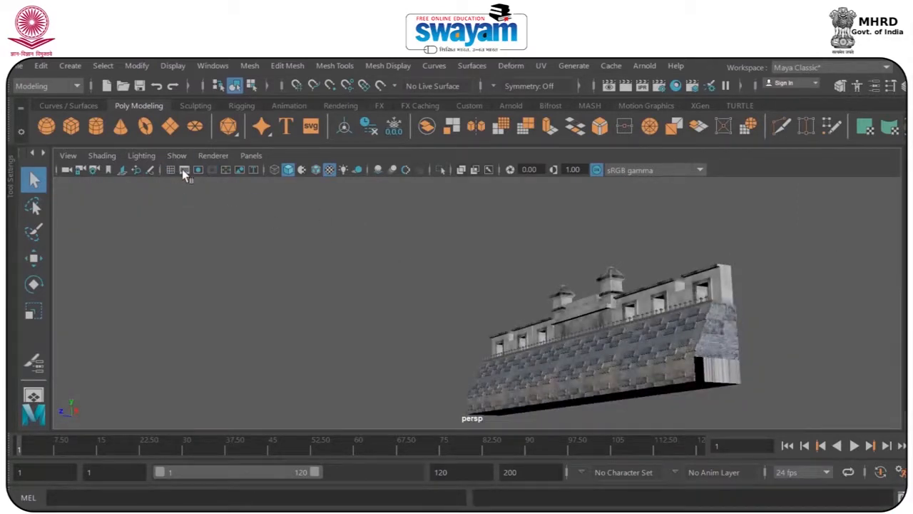
alt+drag(488, 335, 538, 360)
Select all the fort geometry, create a new display layer, and add the selected objects to it.
drag(341, 220, 752, 420)
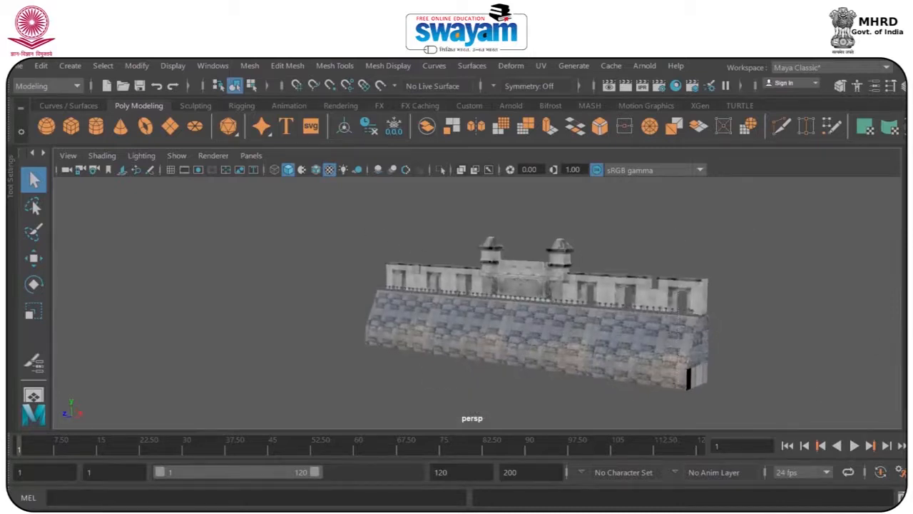
click(903, 85)
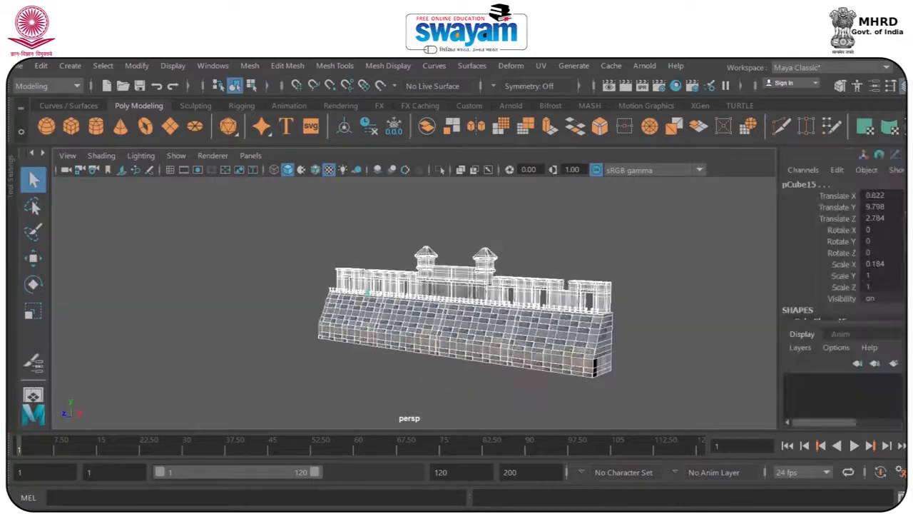
click(893, 366)
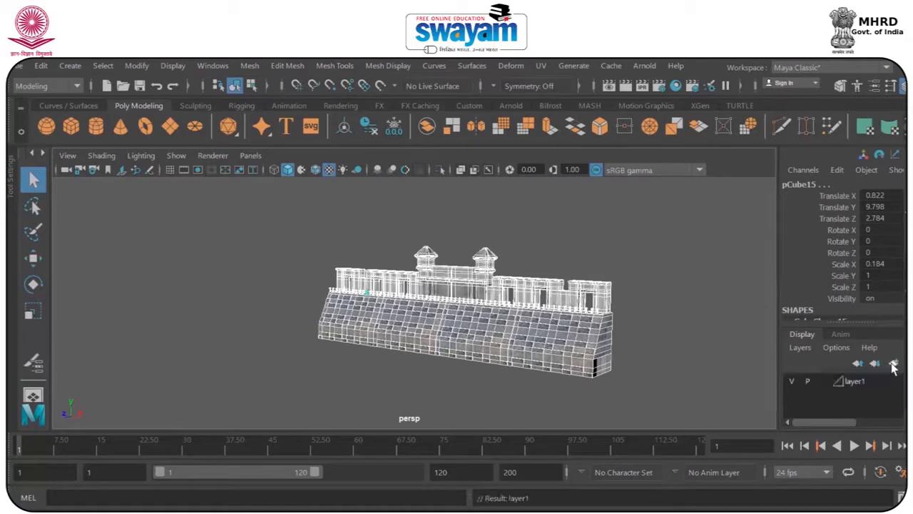
click(854, 382)
right_click(854, 382)
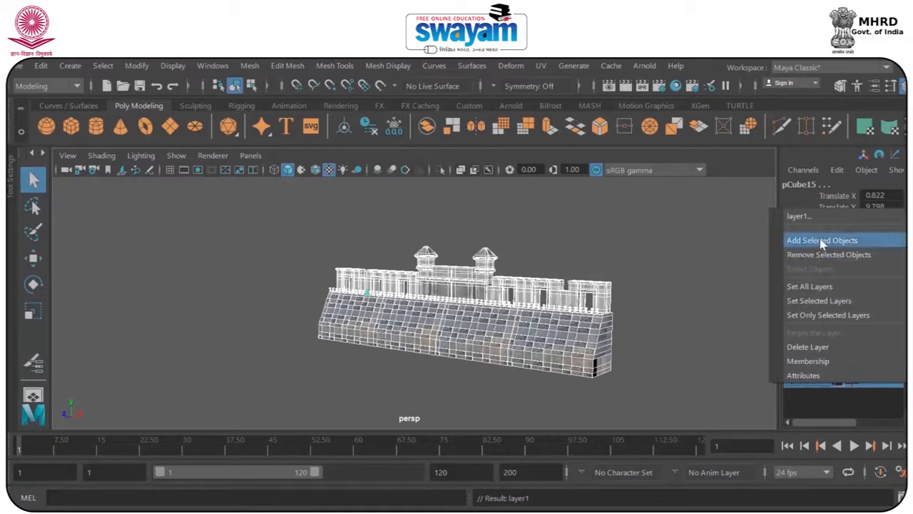
click(798, 237)
click(716, 331)
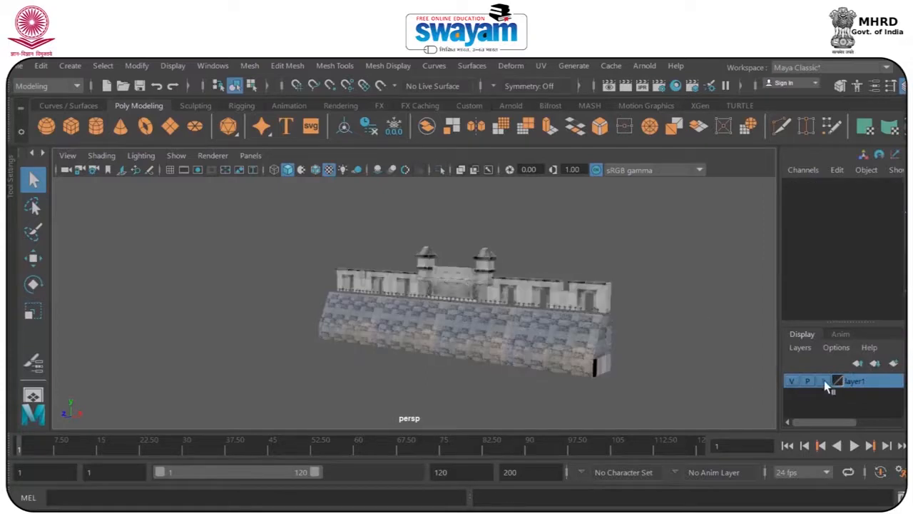
Set the fort layer's display type to Reference and toggle the layer's visibility off and on.
click(824, 381)
click(824, 381)
click(793, 381)
click(793, 382)
Assign a dark red colour to the fort's display layer and save the layer edit.
double_click(855, 382)
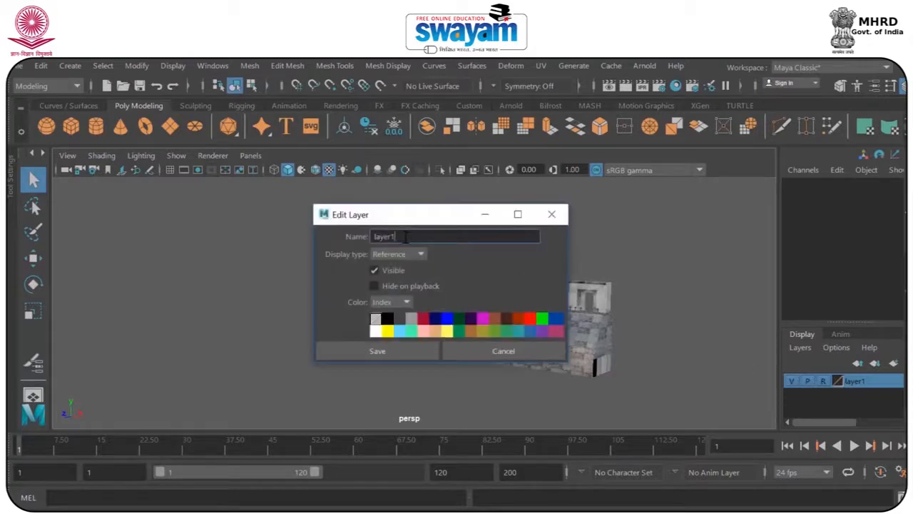
click(423, 318)
click(384, 349)
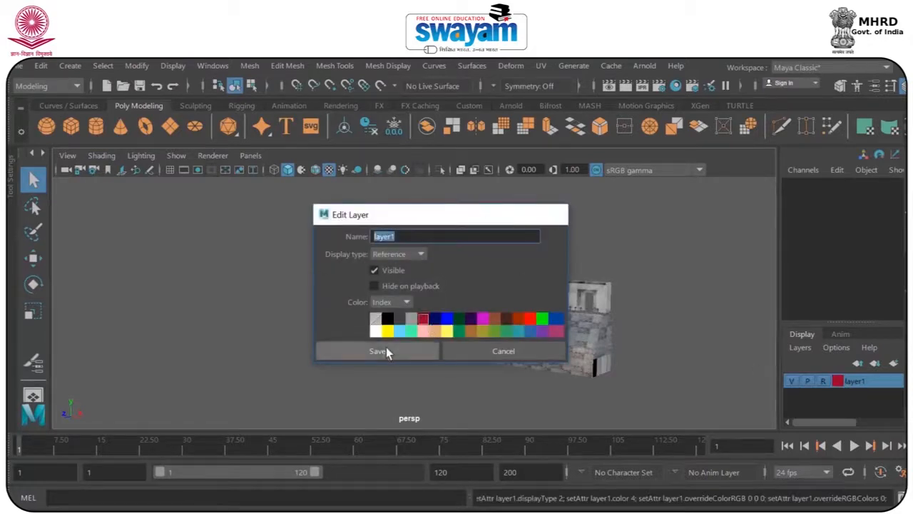
click(716, 363)
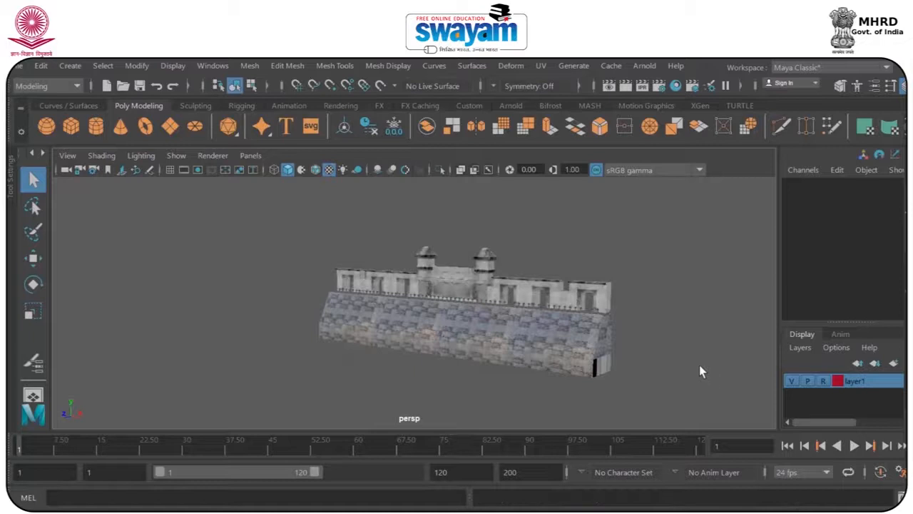
Toggle the fort layer's visibility off and on, try the Template display type, and set the layer to the Normal display type.
click(797, 383)
click(797, 384)
click(825, 382)
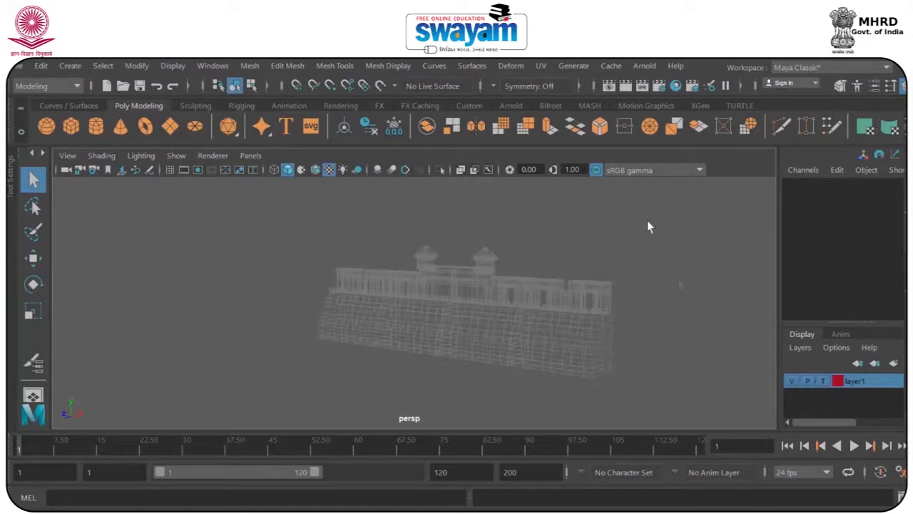
click(821, 383)
click(823, 383)
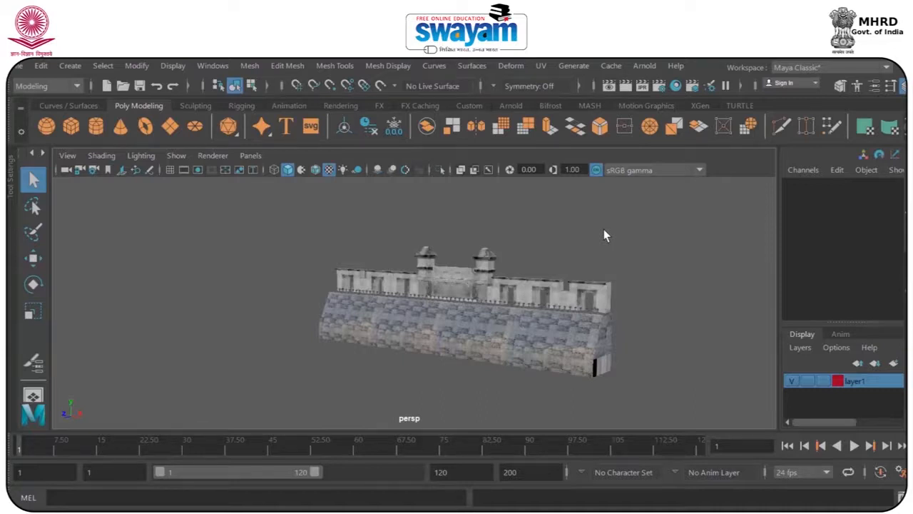
Box-select the fort wall to check that it can be selected, zoom in on it, and clear the selection.
drag(655, 222, 307, 374)
scroll(439, 279, up, 4)
click(339, 225)
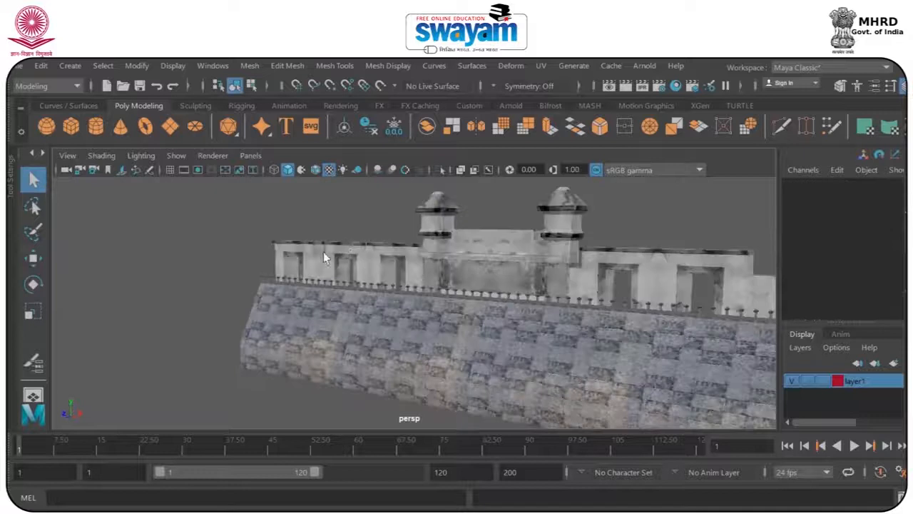